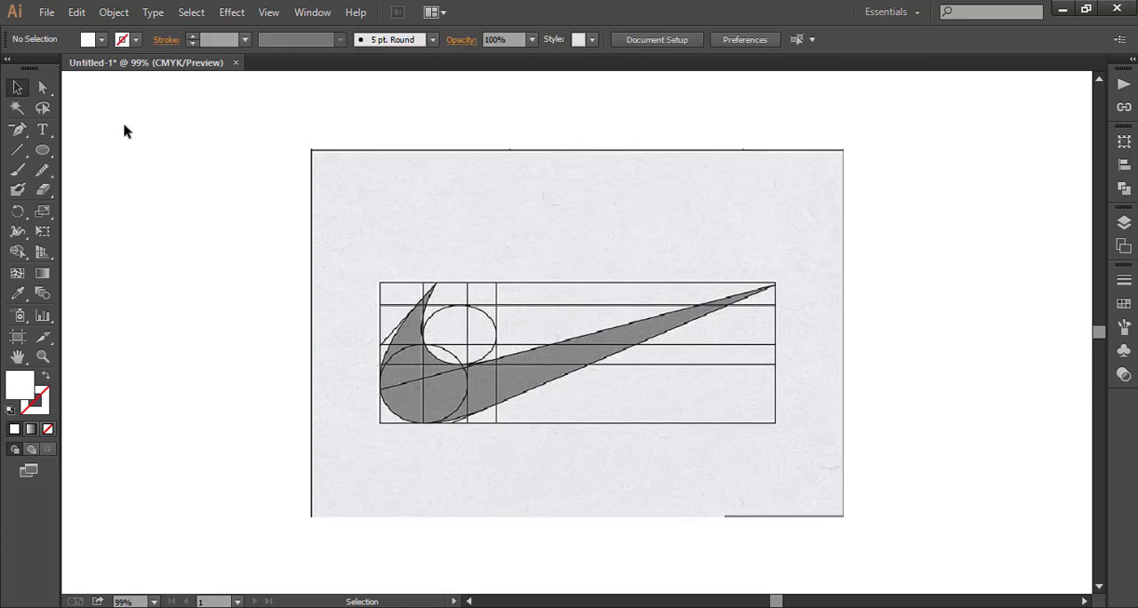
click(103, 41)
click(14, 145)
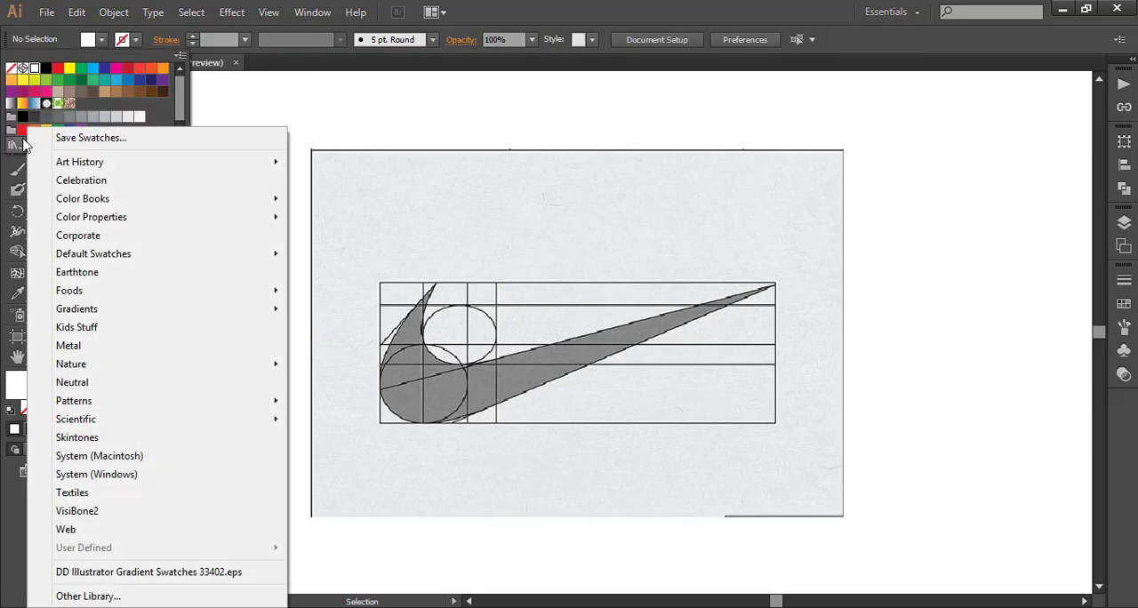
click(268, 100)
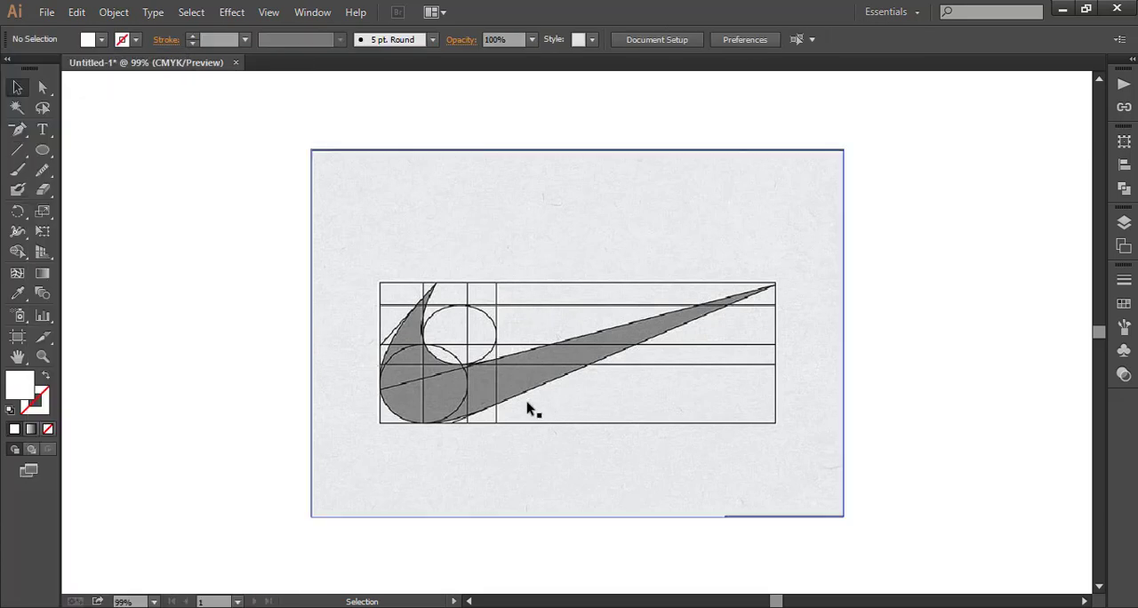
- Trace the swoosh's lower edge with the Pen tool from its right tip around the large circle to its leftmost point, retracting the outgoing handle
drag(29, 142, 76, 141)
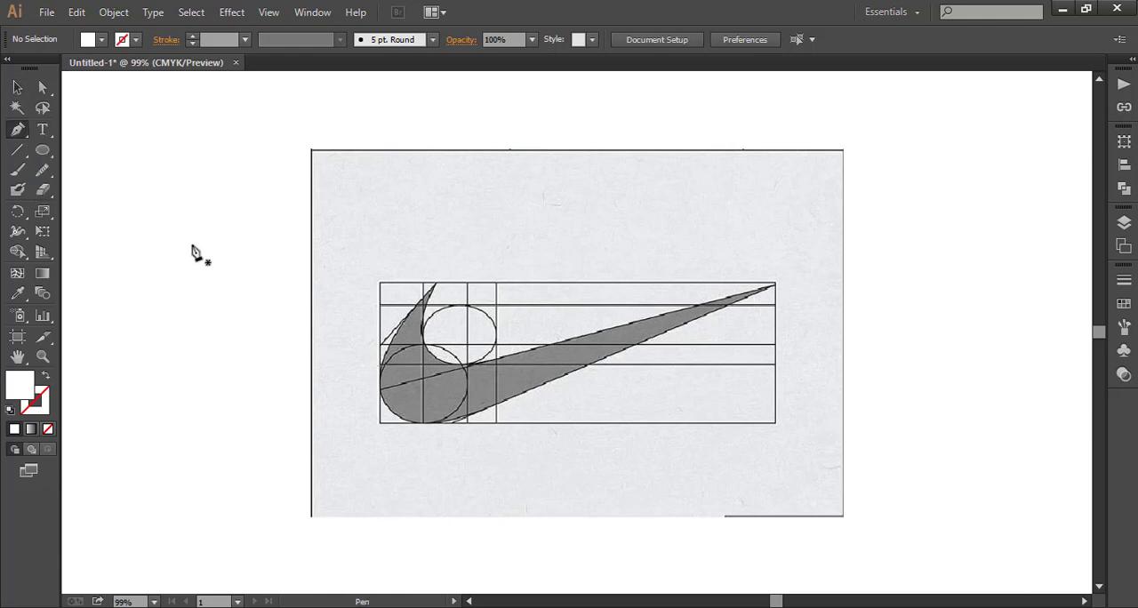
click(775, 286)
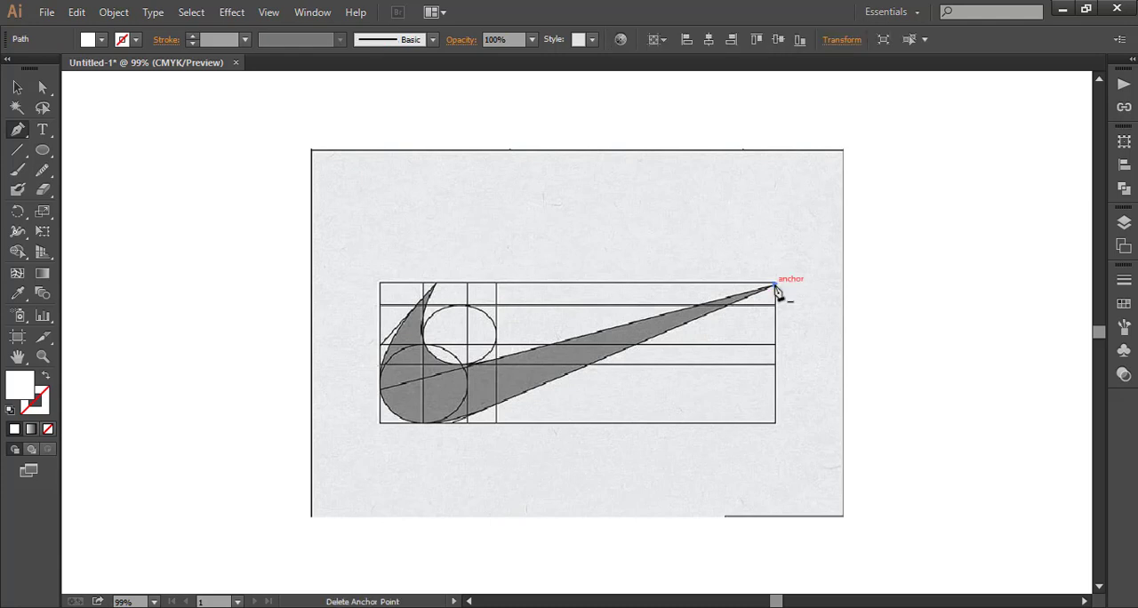
click(466, 417)
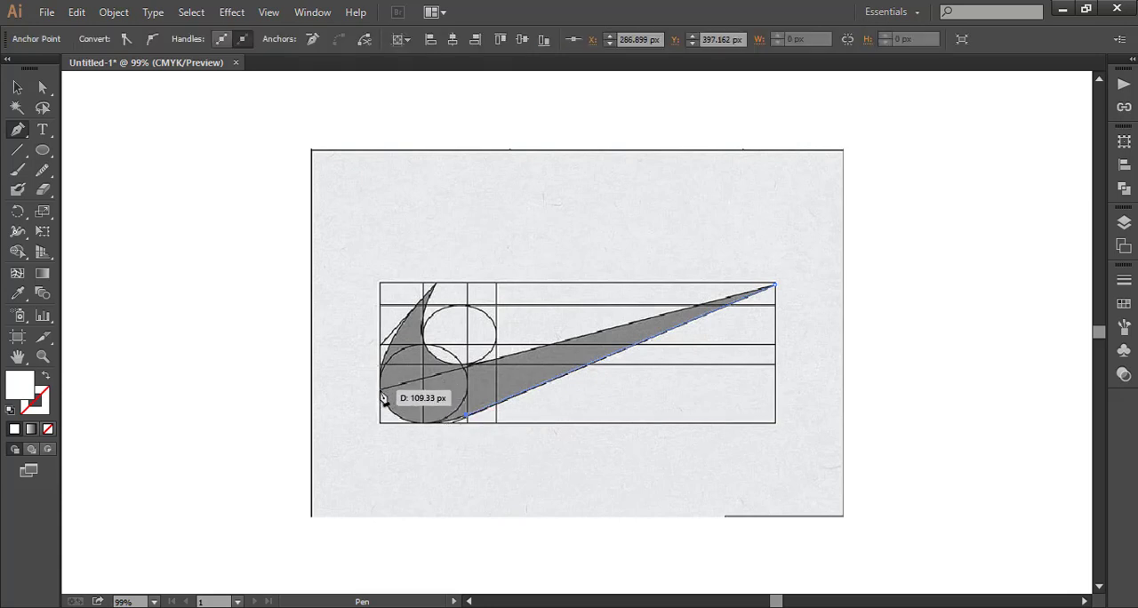
click(382, 394)
drag(351, 373, 363, 335)
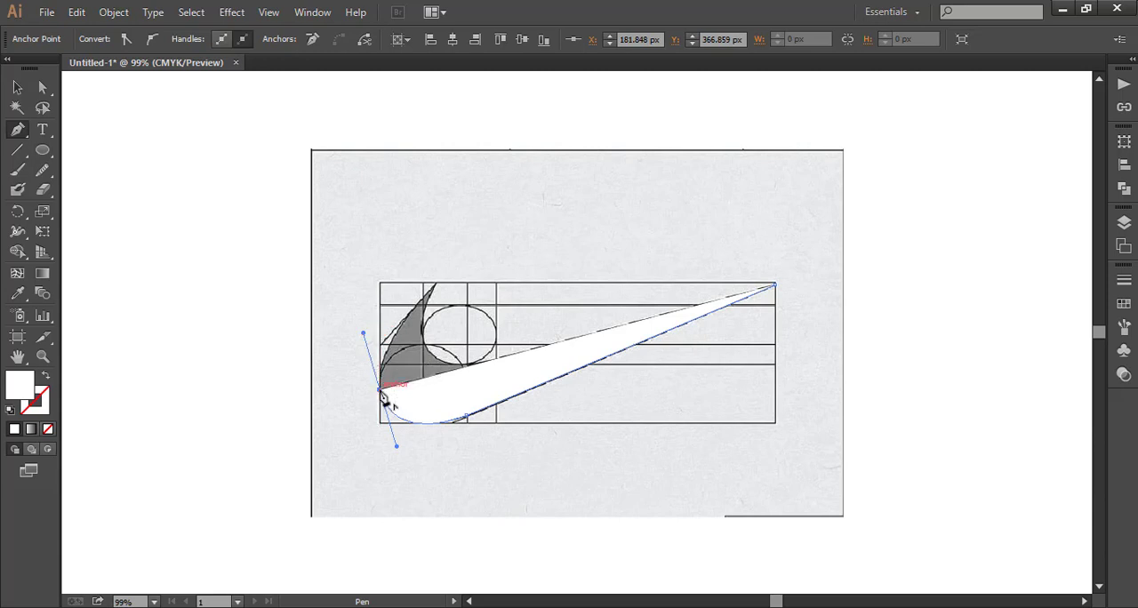
drag(383, 396, 403, 328)
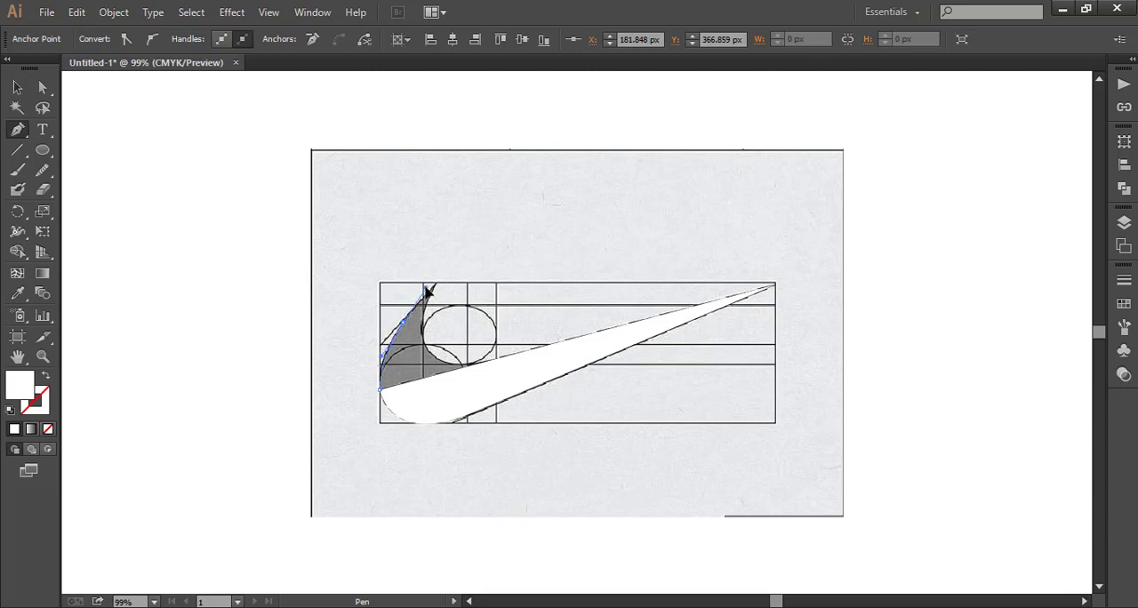
click(428, 289)
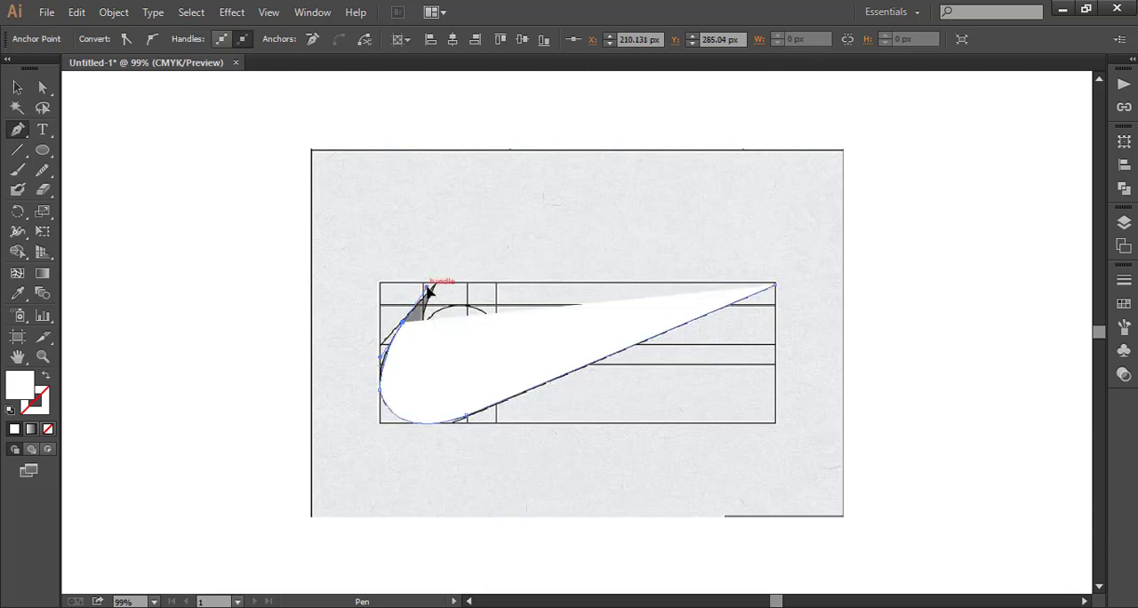
right_click(176, 280)
click(187, 284)
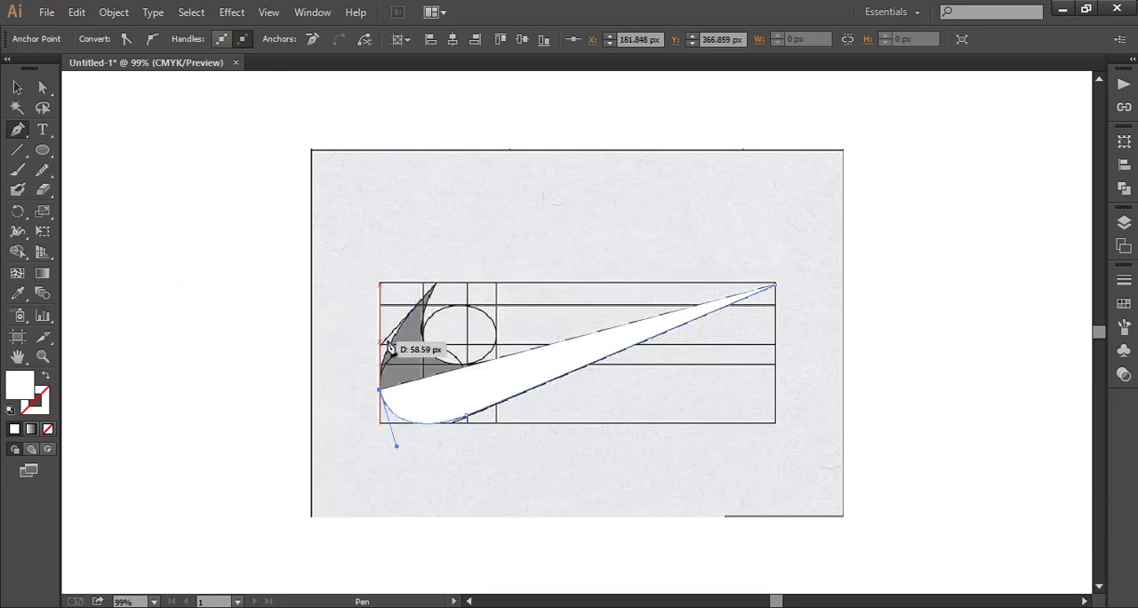
- Trace the swoosh's left edge to its upper-left tip and curve down along the small circle, with the path's fill set to none
drag(402, 340, 402, 335)
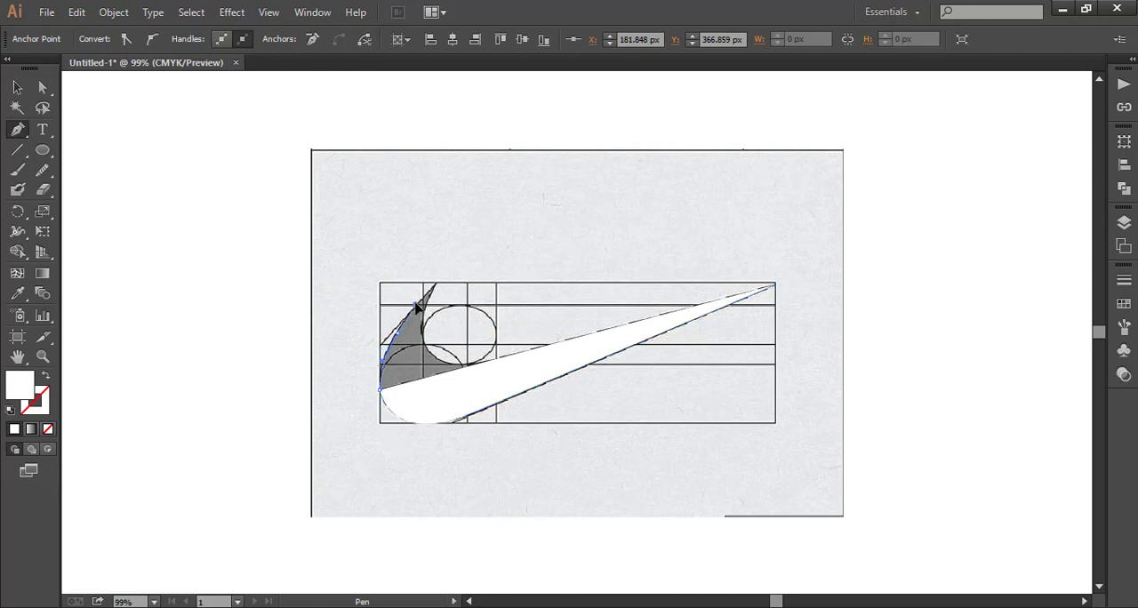
drag(417, 306, 435, 292)
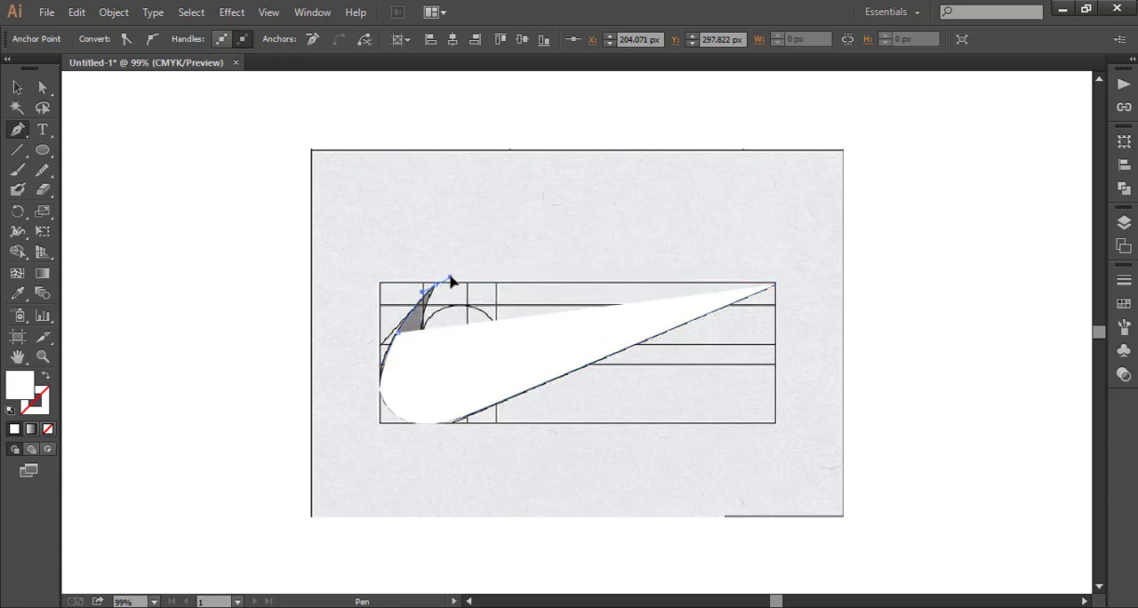
drag(446, 278, 448, 285)
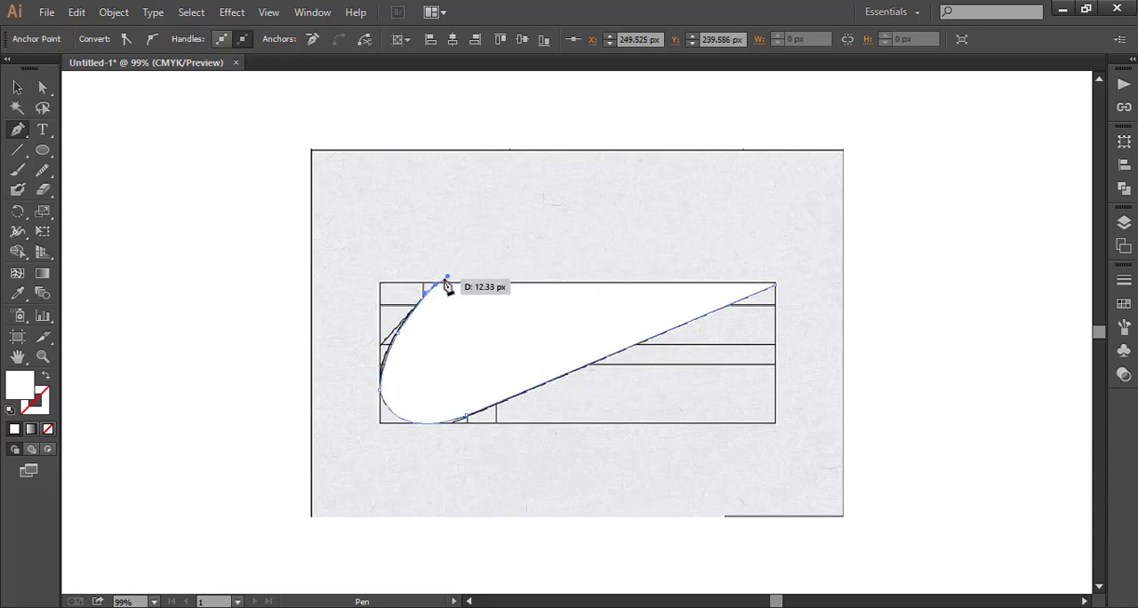
click(48, 428)
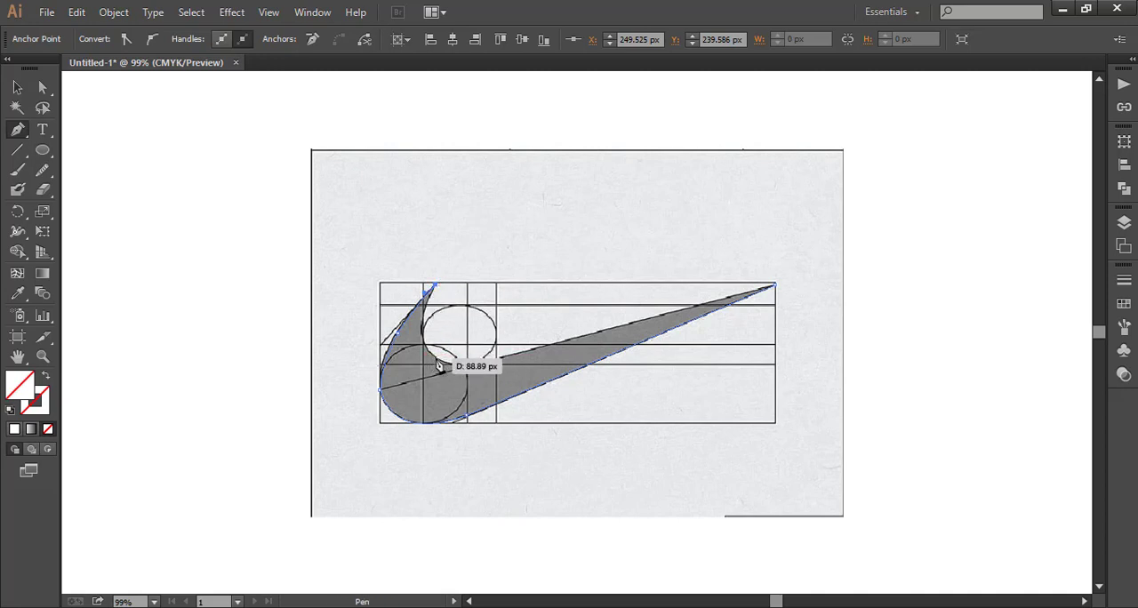
drag(434, 360, 466, 397)
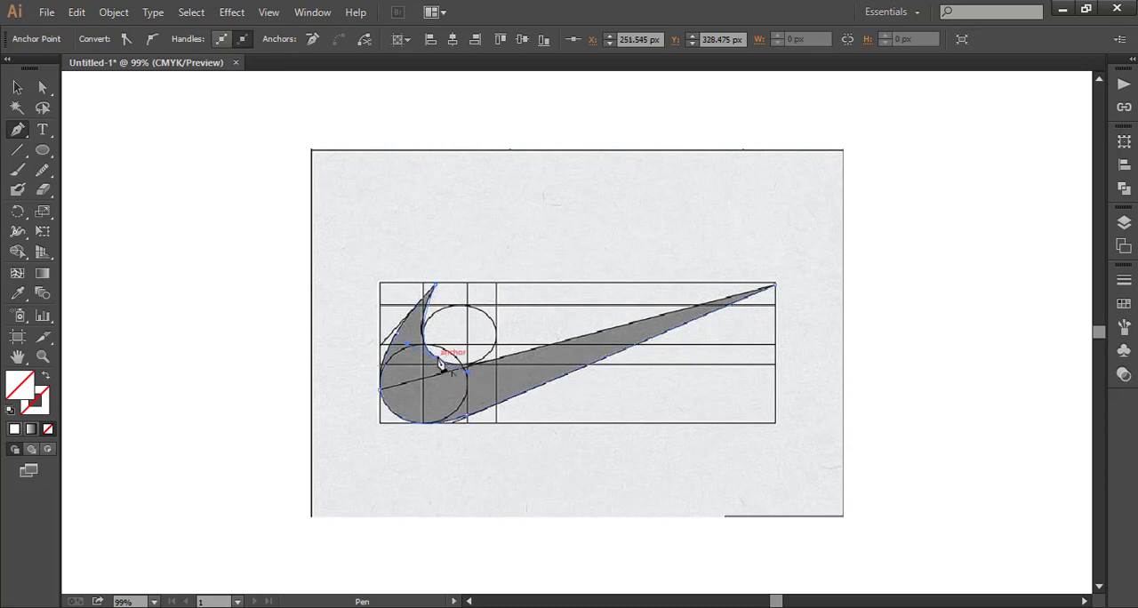
drag(438, 360, 523, 336)
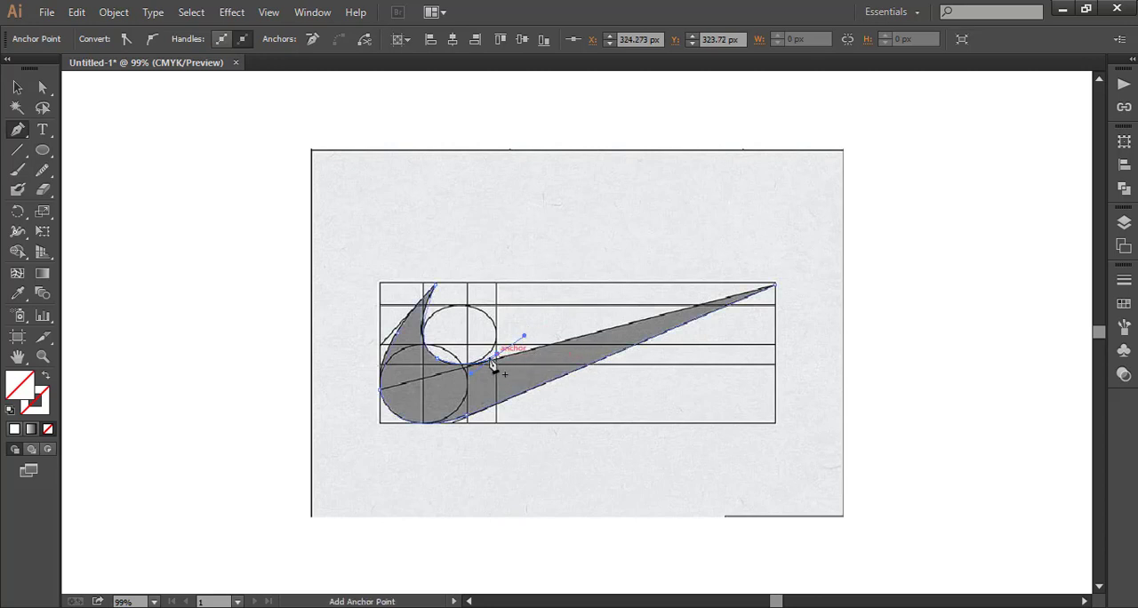
right_click(228, 291)
click(257, 298)
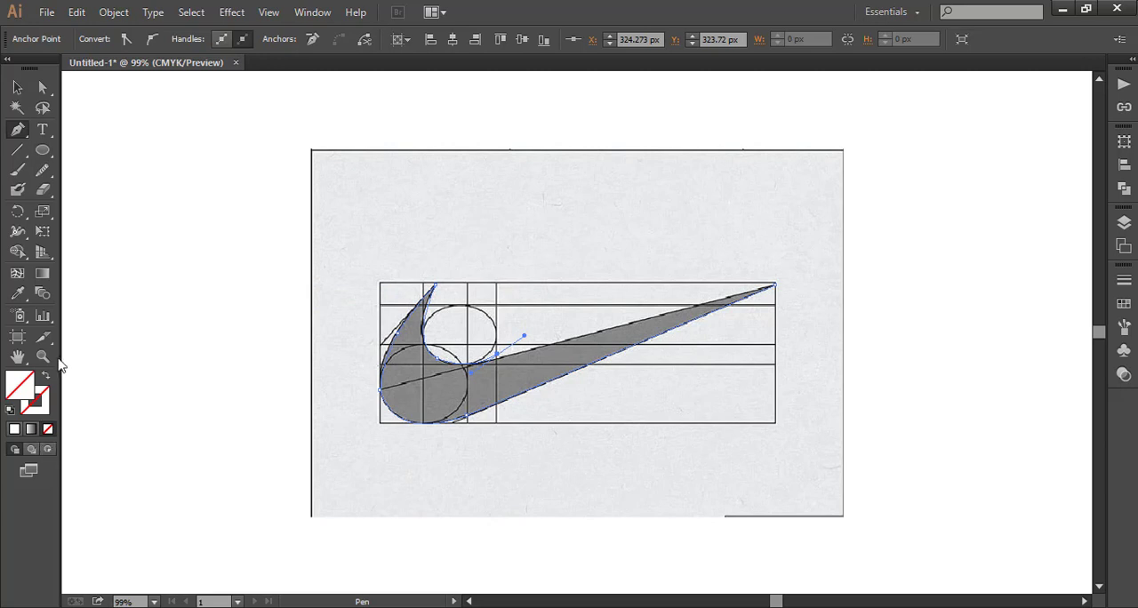
click(42, 355)
click(519, 370)
click(605, 329)
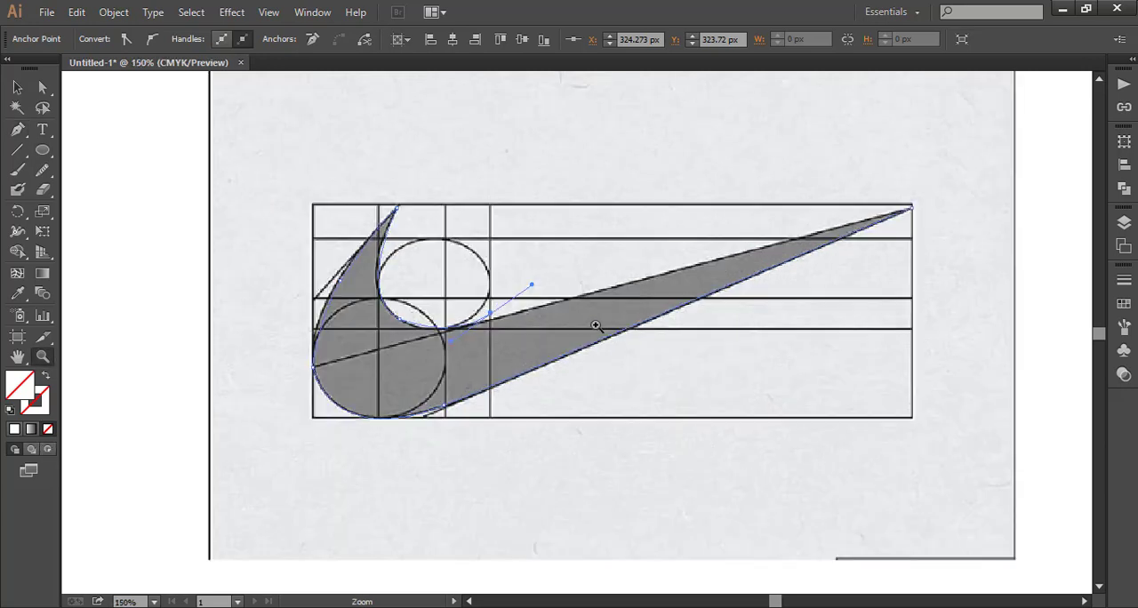
click(577, 325)
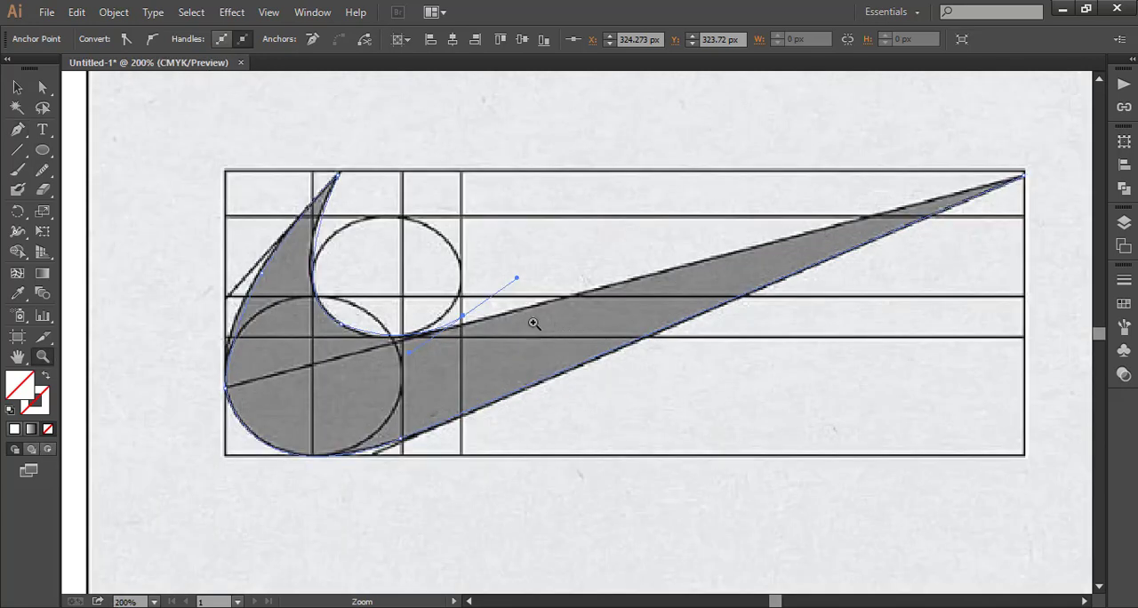
click(17, 87)
right_click(136, 183)
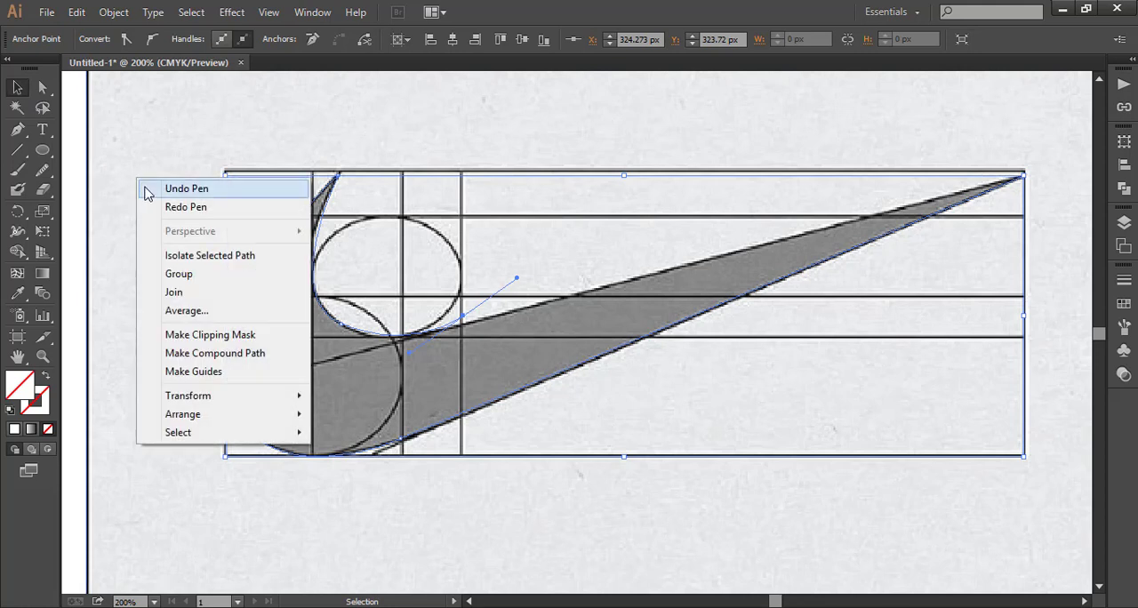
click(148, 188)
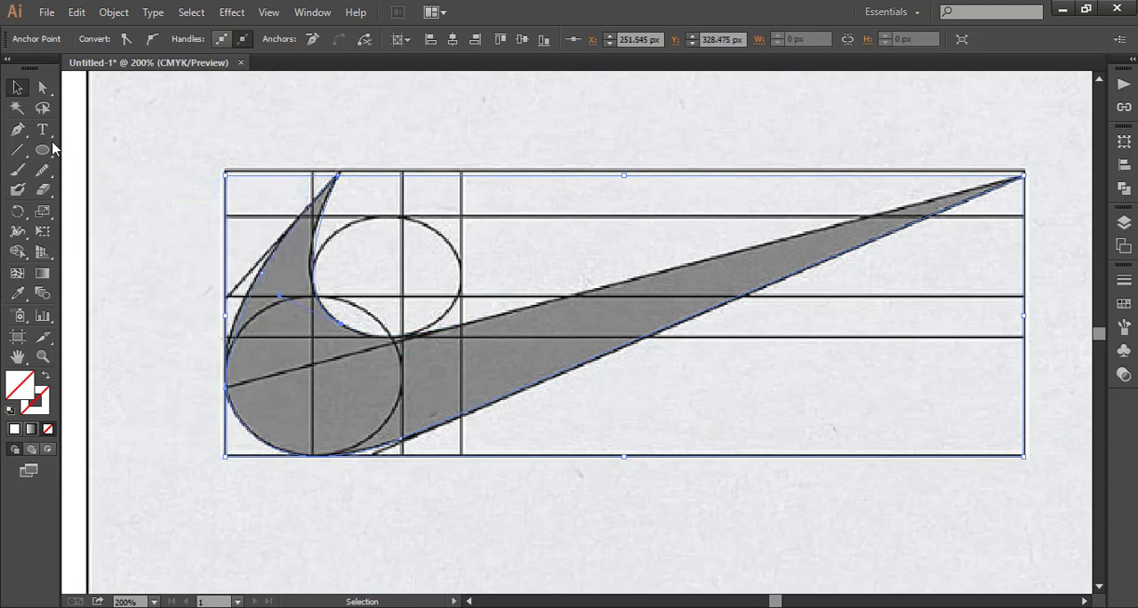
- Continue the path under the small circle to the third vertical guide line and close it with a straight segment at the right tip
click(17, 129)
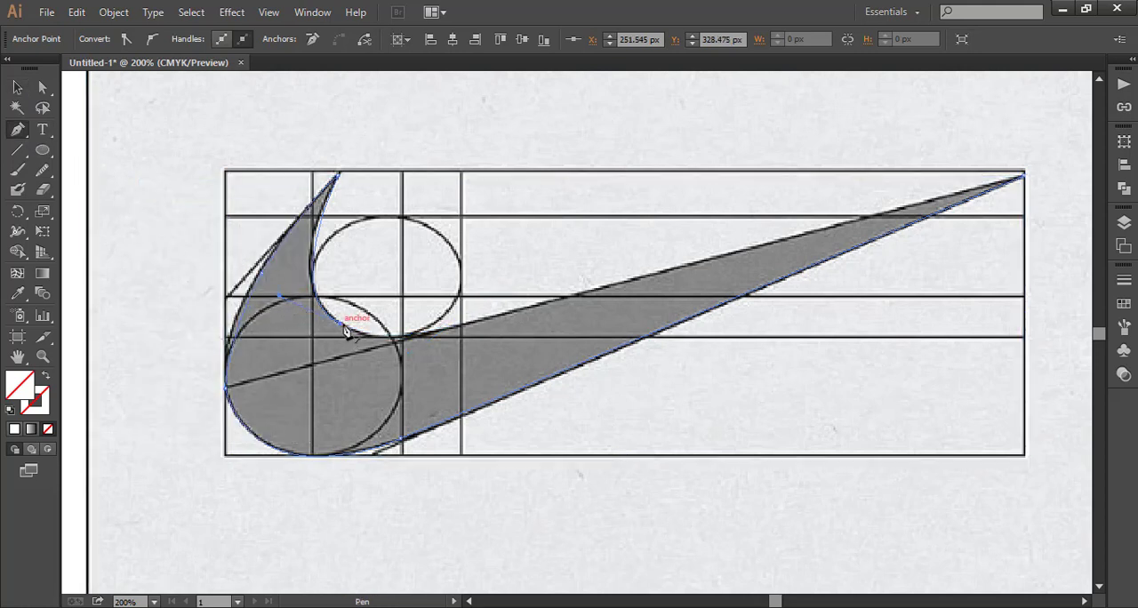
drag(347, 331, 465, 324)
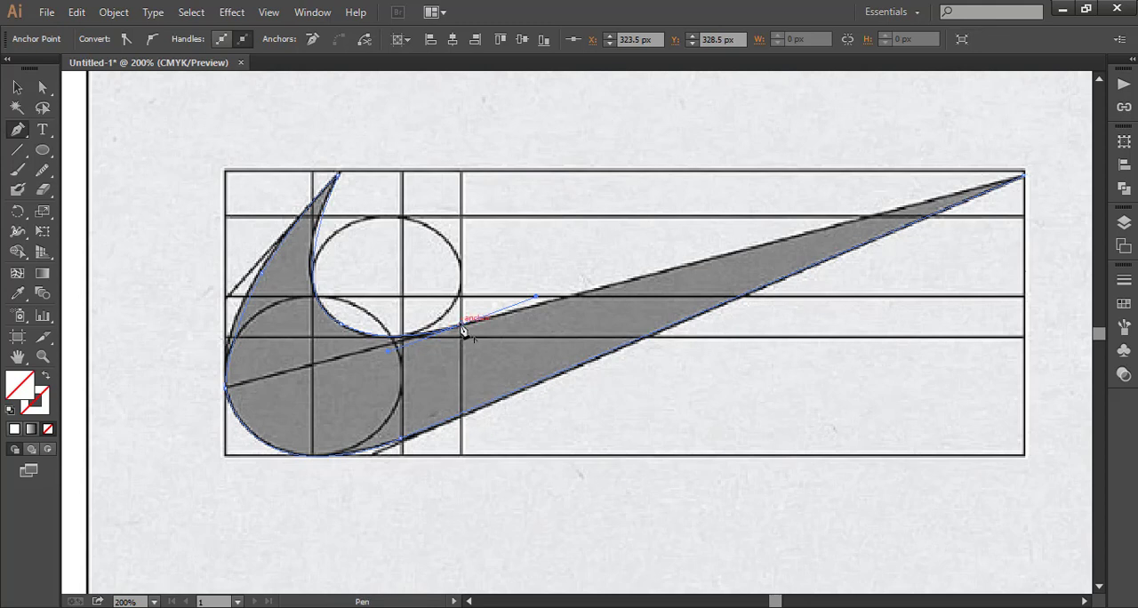
click(1024, 177)
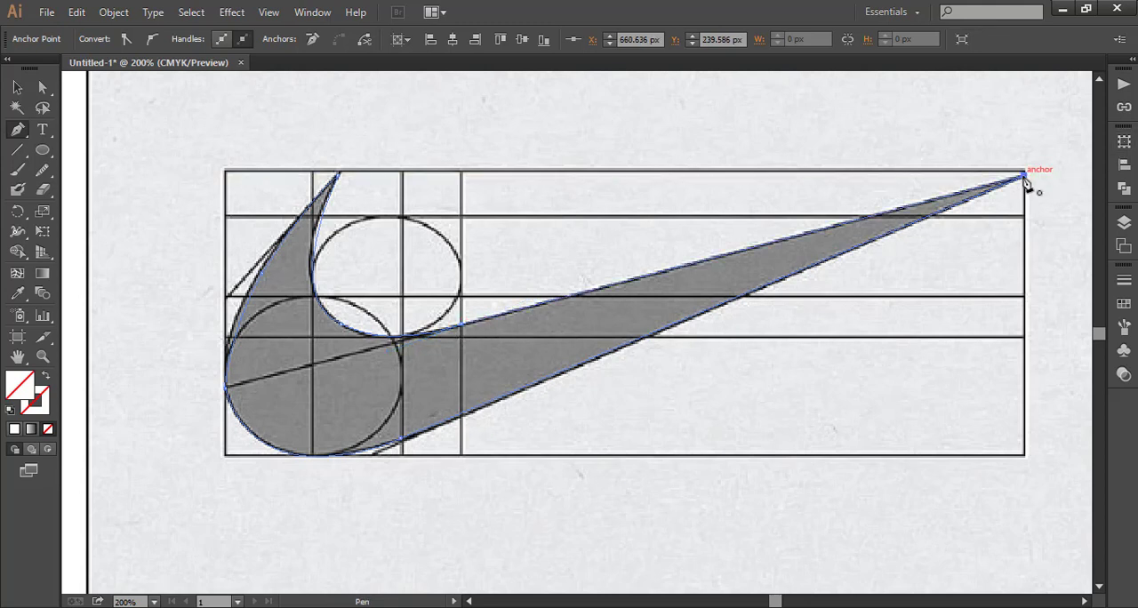
- Select the closed swoosh path and fill it with a dark gray swatch
click(21, 88)
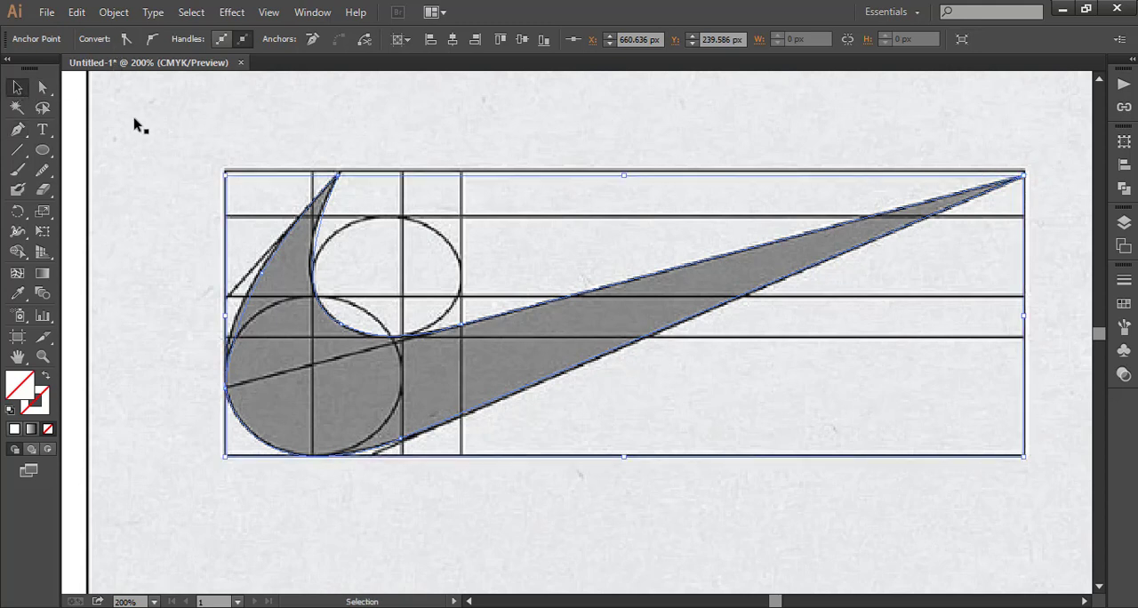
click(135, 118)
click(275, 252)
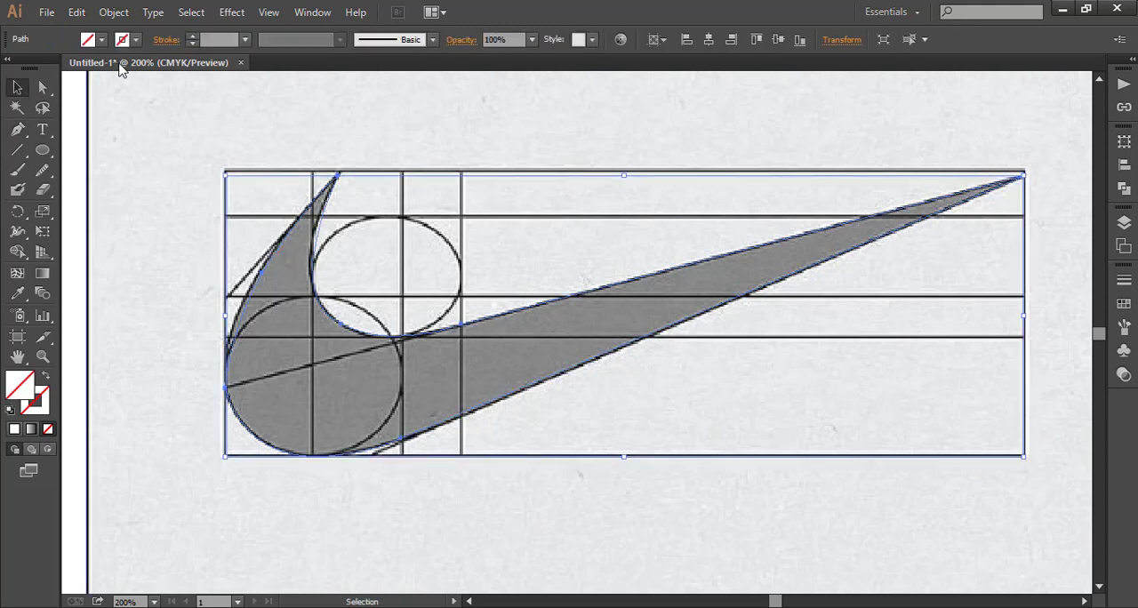
click(100, 39)
click(34, 118)
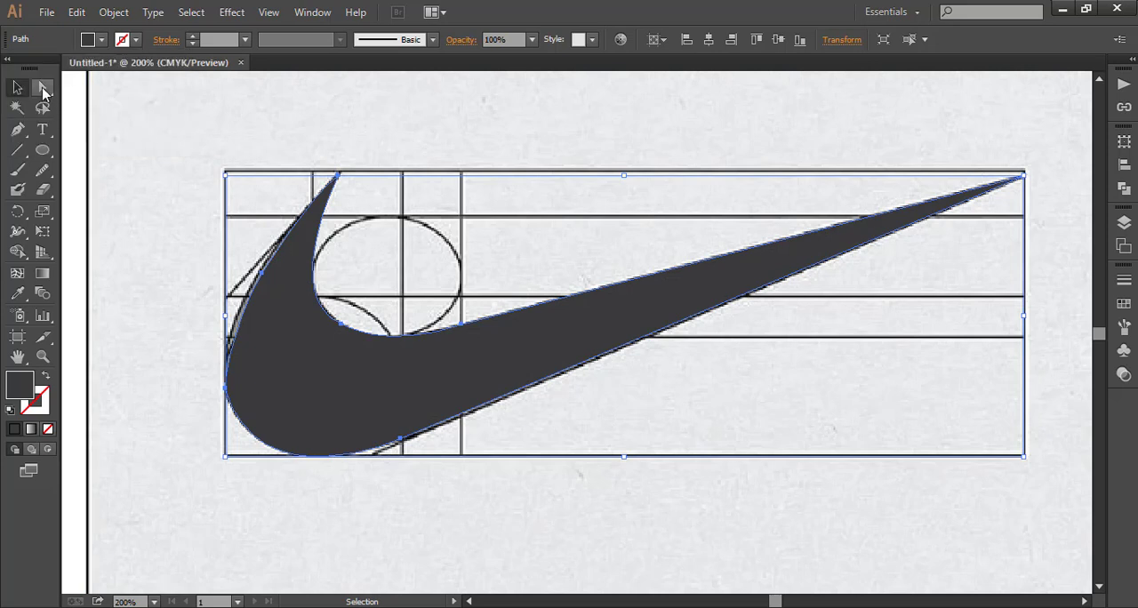
- Try to delete the anchor point midway along the swoosh's left edge, and undo the deletion
click(43, 89)
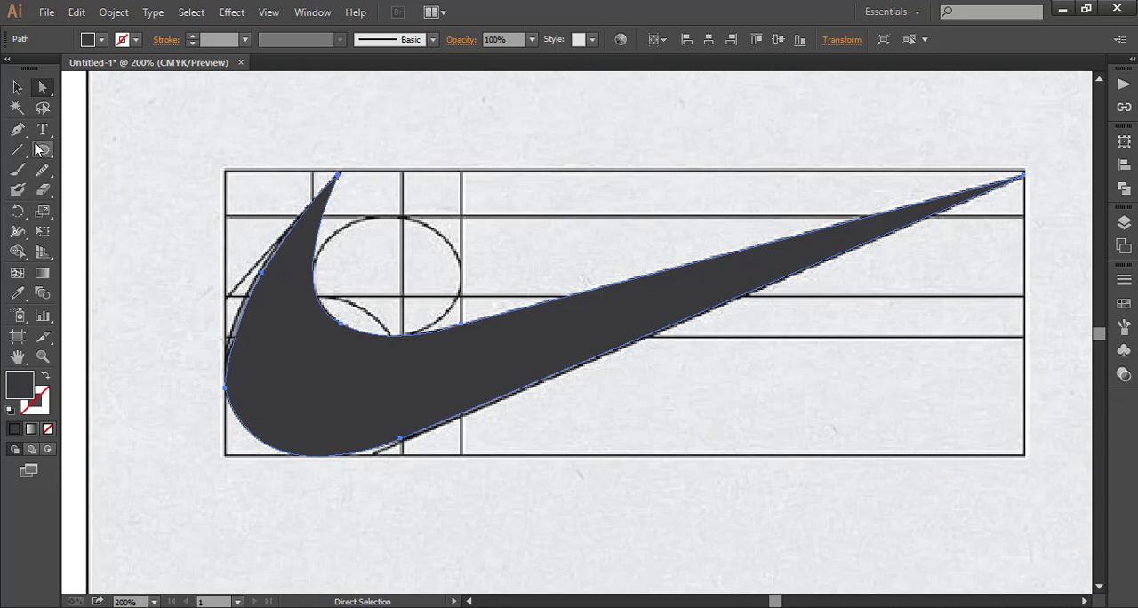
drag(17, 130, 80, 168)
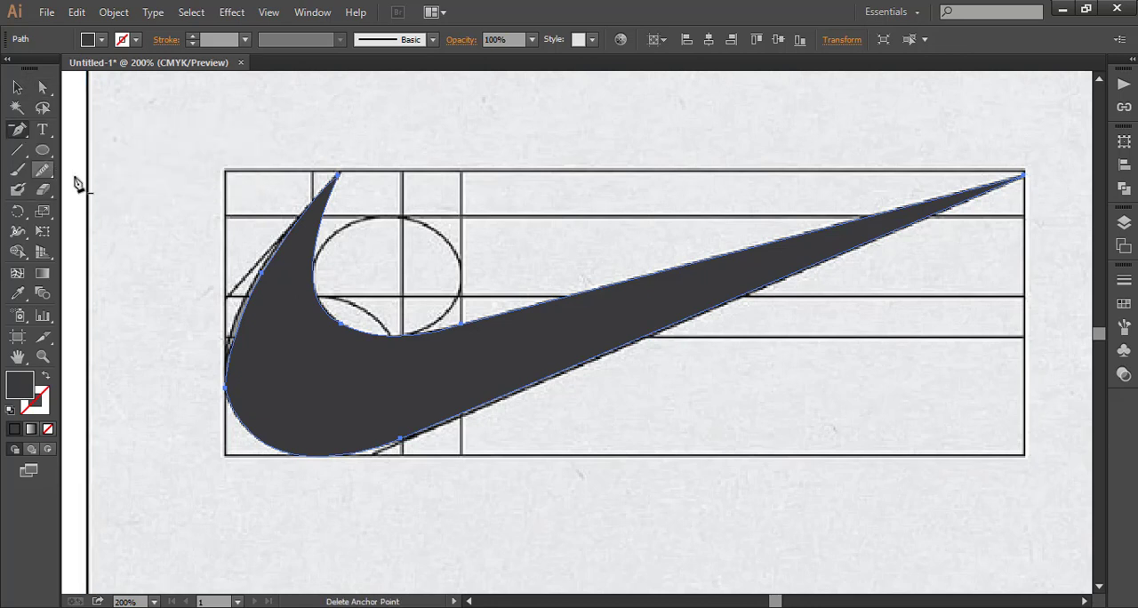
click(261, 274)
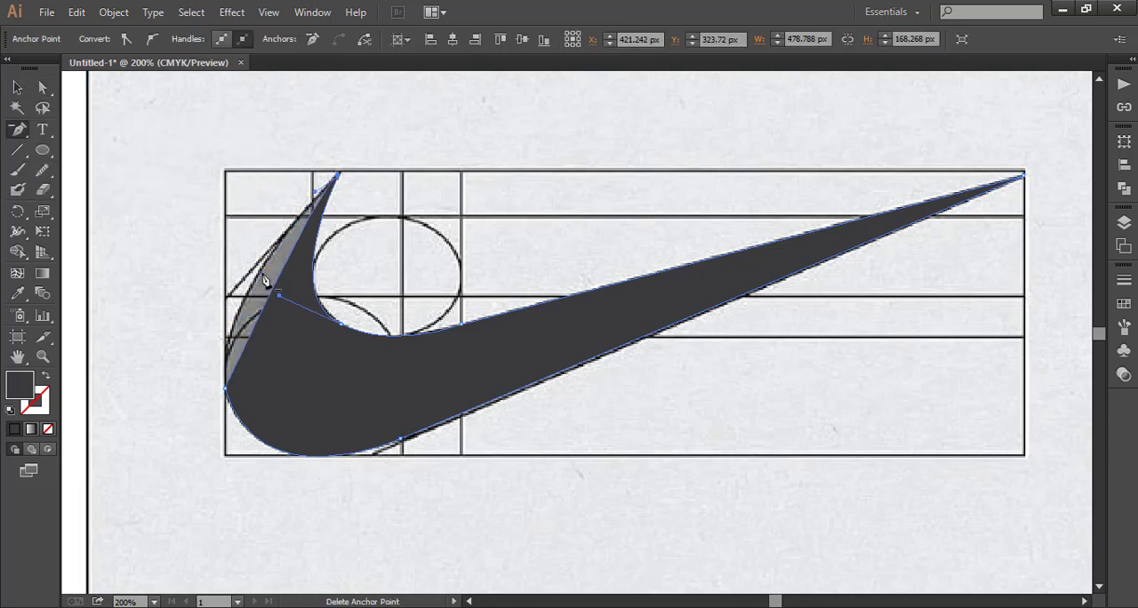
right_click(173, 224)
click(169, 219)
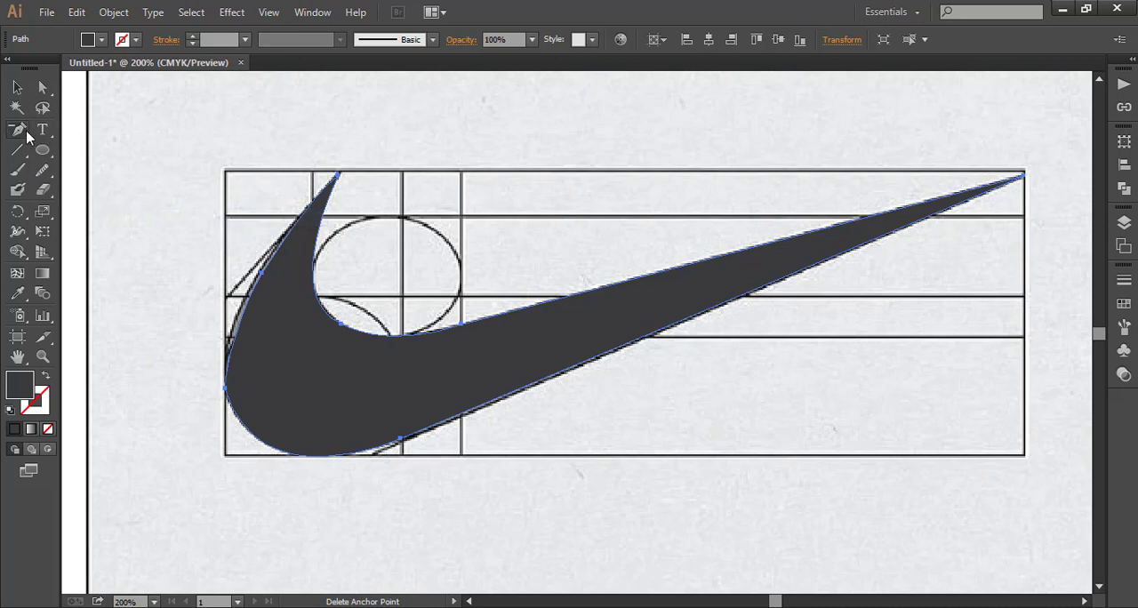
- Try to reshape the swoosh's left edge by moving the lower handle of its middle anchor, and undo the move
click(44, 95)
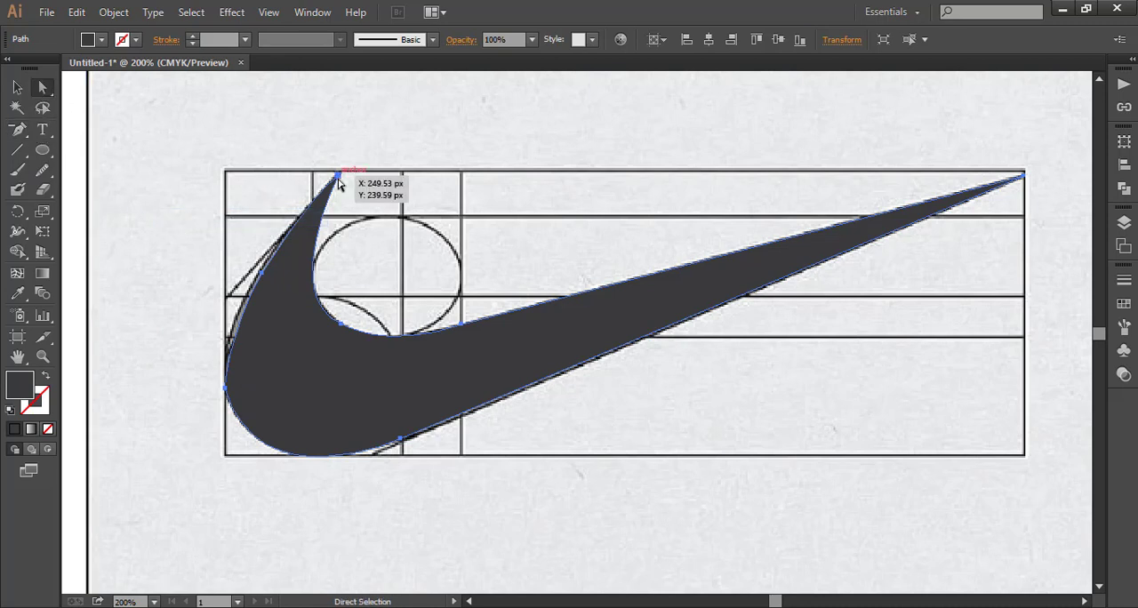
click(263, 278)
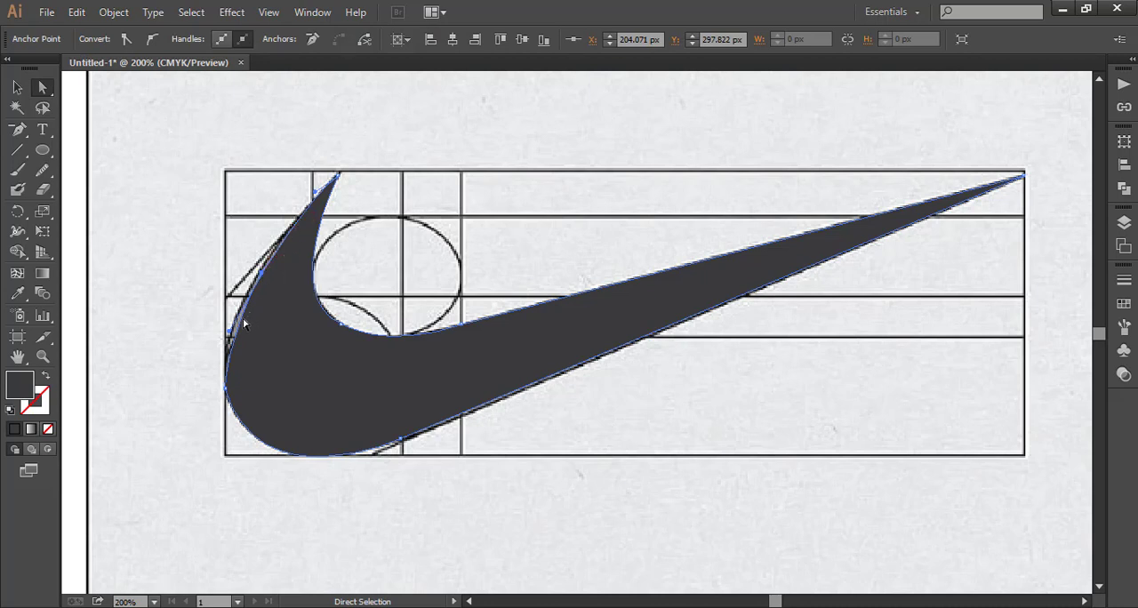
drag(229, 336, 220, 328)
right_click(117, 195)
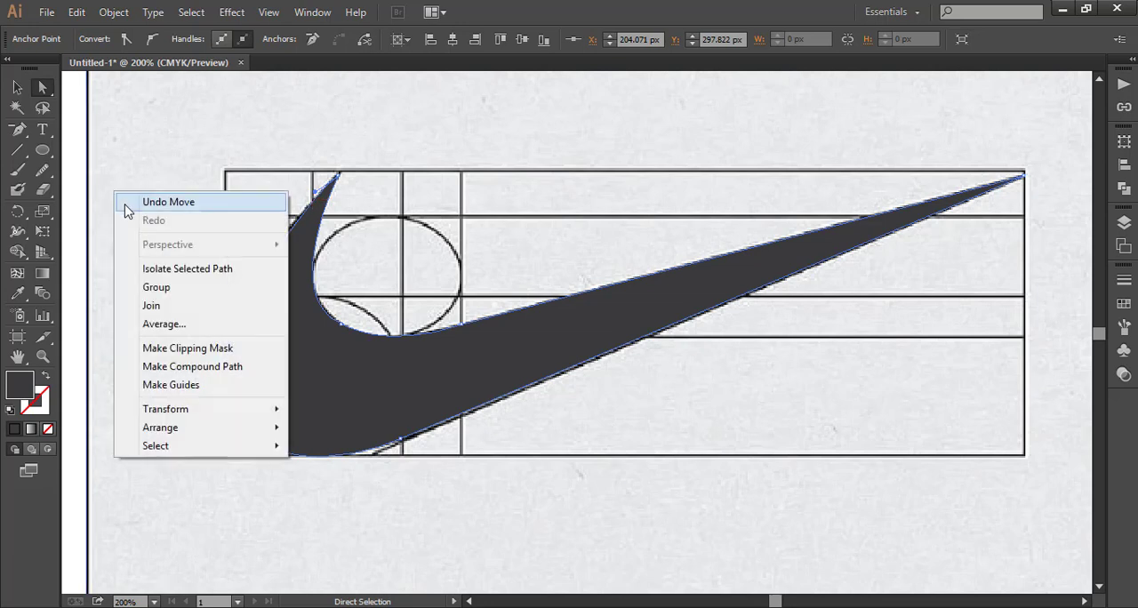
click(126, 205)
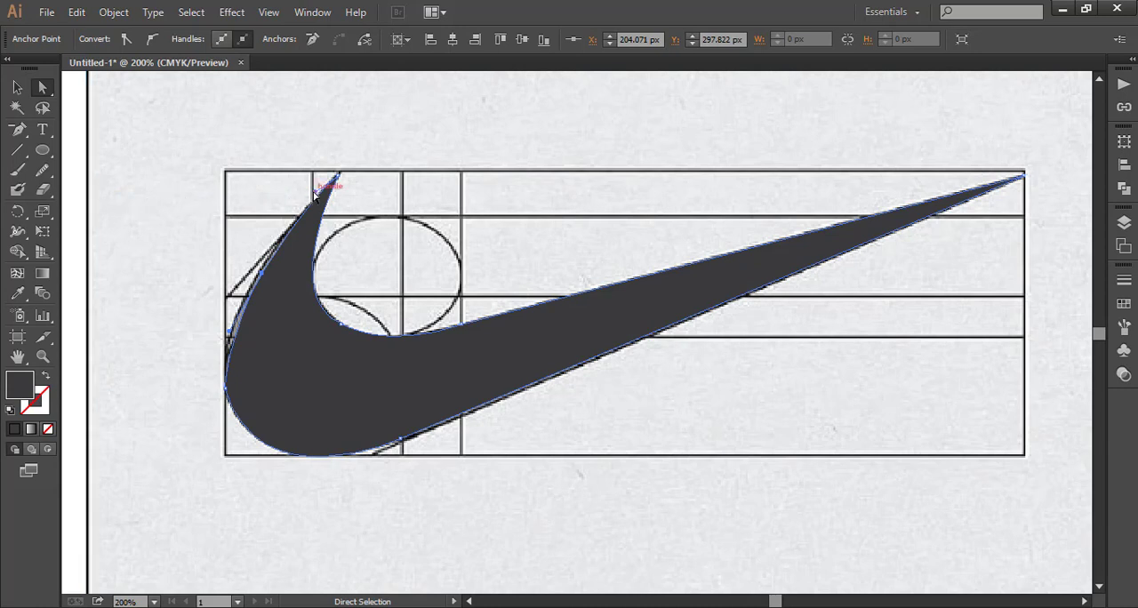
- Delete the middle anchor point on the swoosh's left edge and extend the upper tip's handle down-left to match the reference curve
click(18, 130)
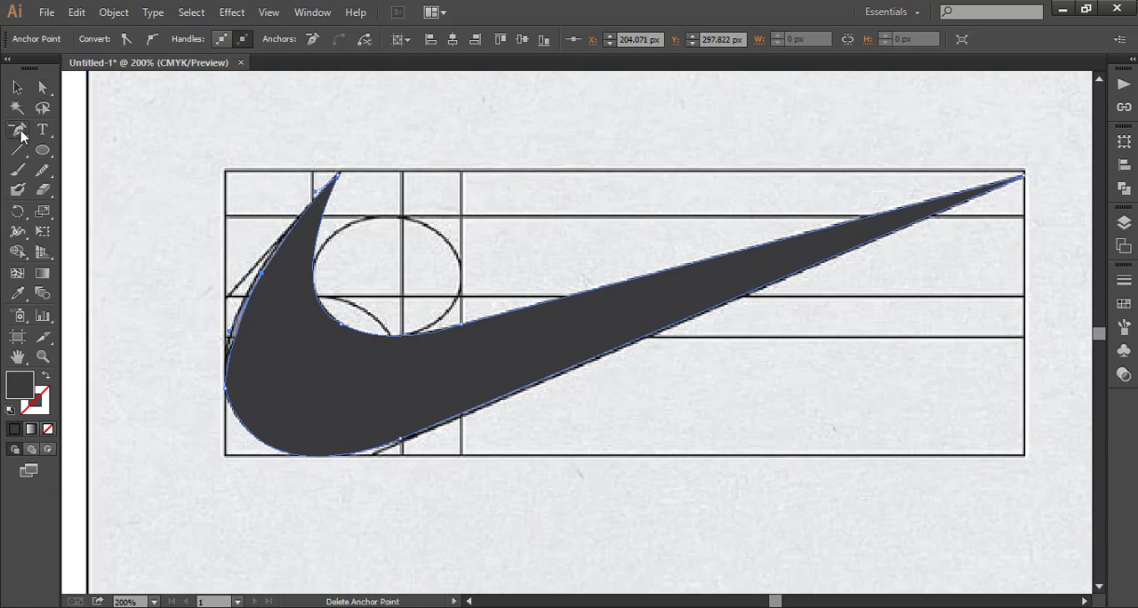
click(262, 276)
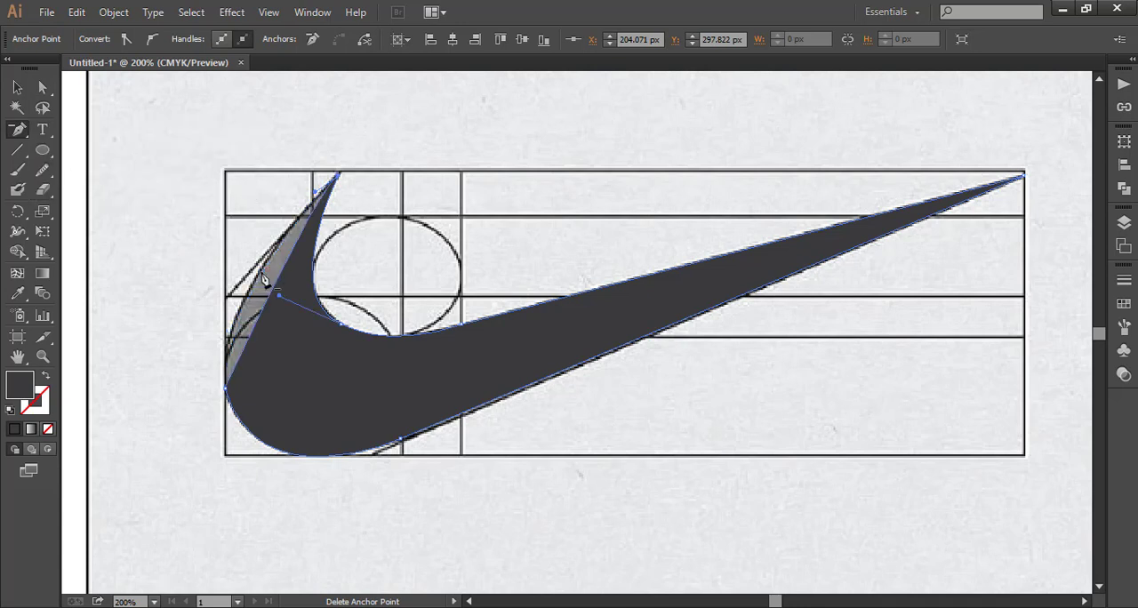
drag(18, 133, 71, 124)
click(42, 87)
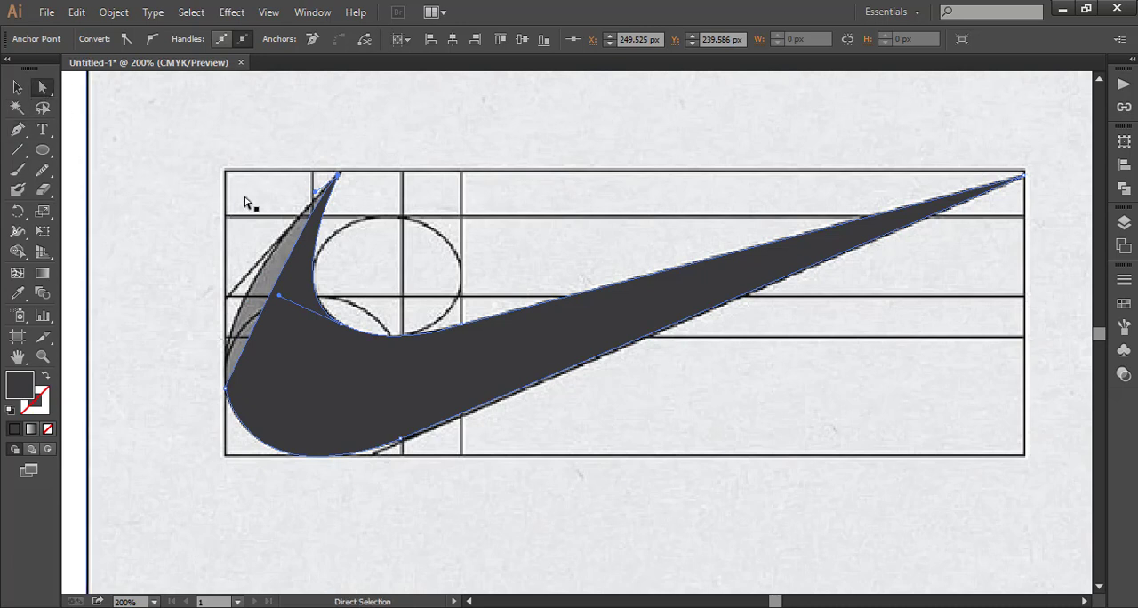
drag(320, 187, 205, 300)
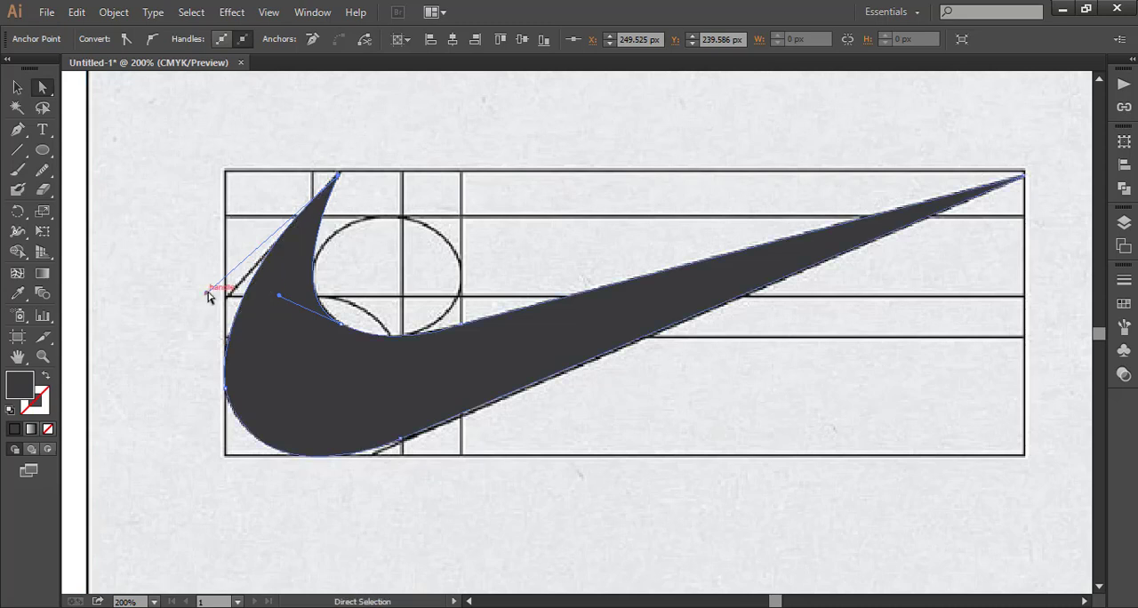
click(17, 87)
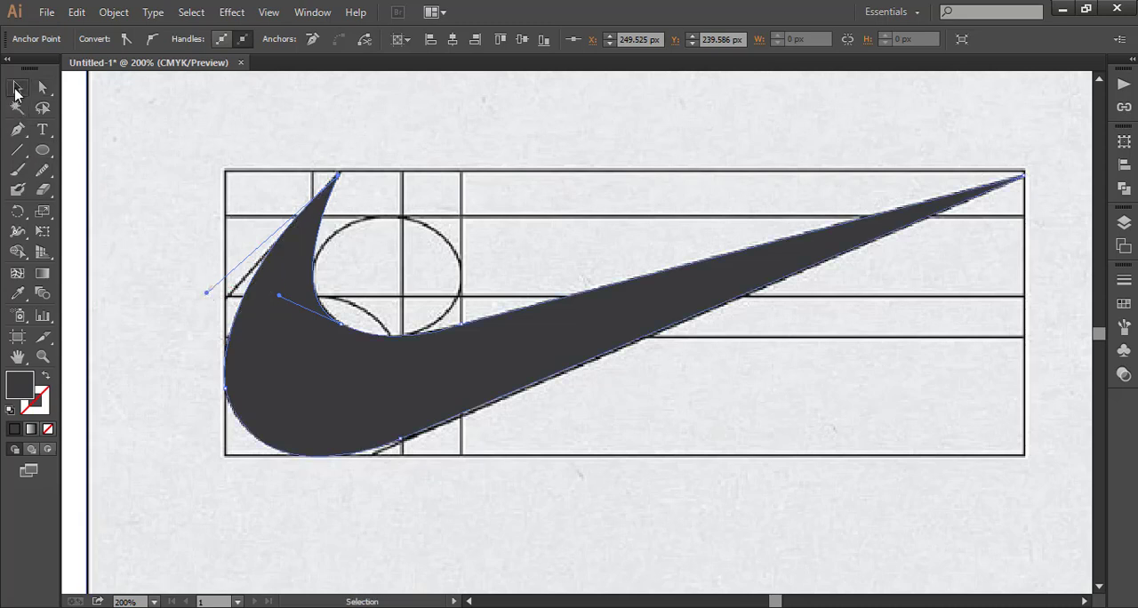
click(140, 189)
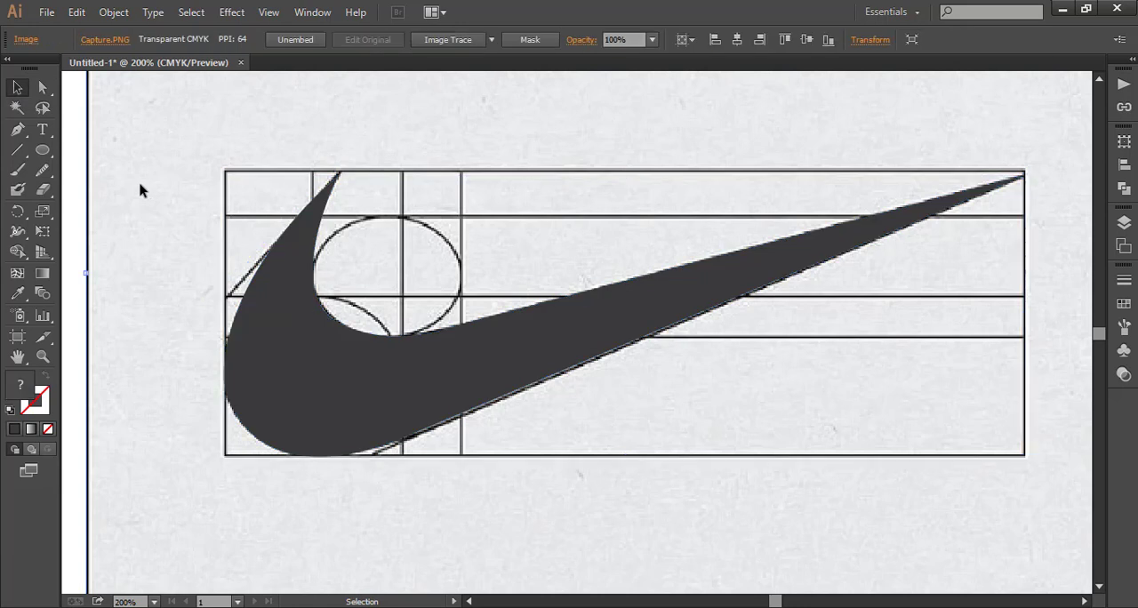
- Move the swoosh off the reference image to the empty area on its left, and shift the image right to separate them
click(43, 356)
alt+click(457, 350)
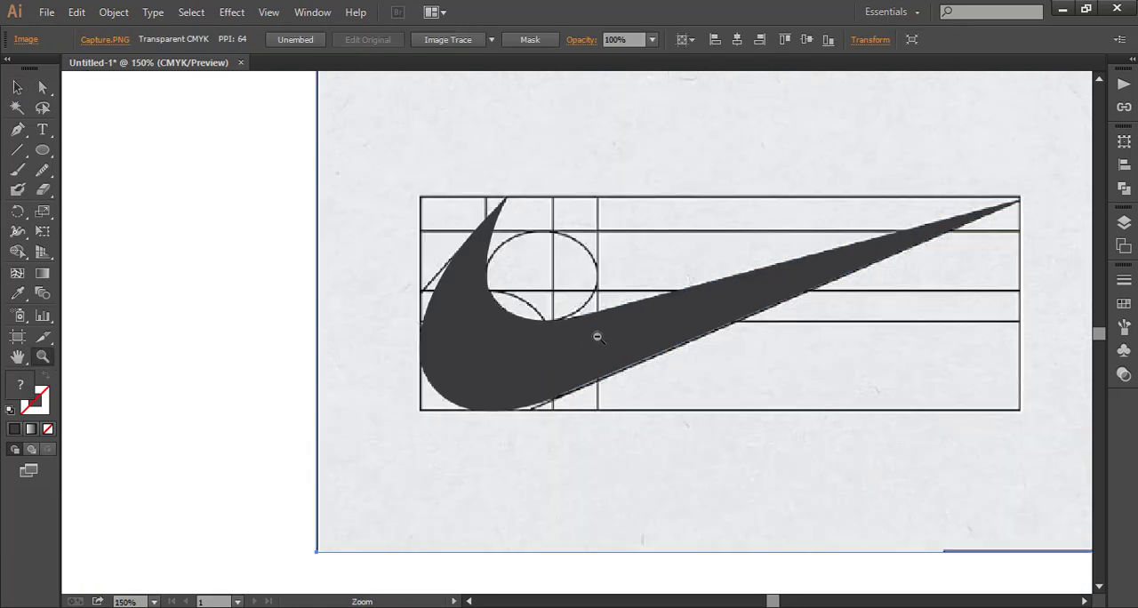
alt+click(598, 336)
alt+click(596, 336)
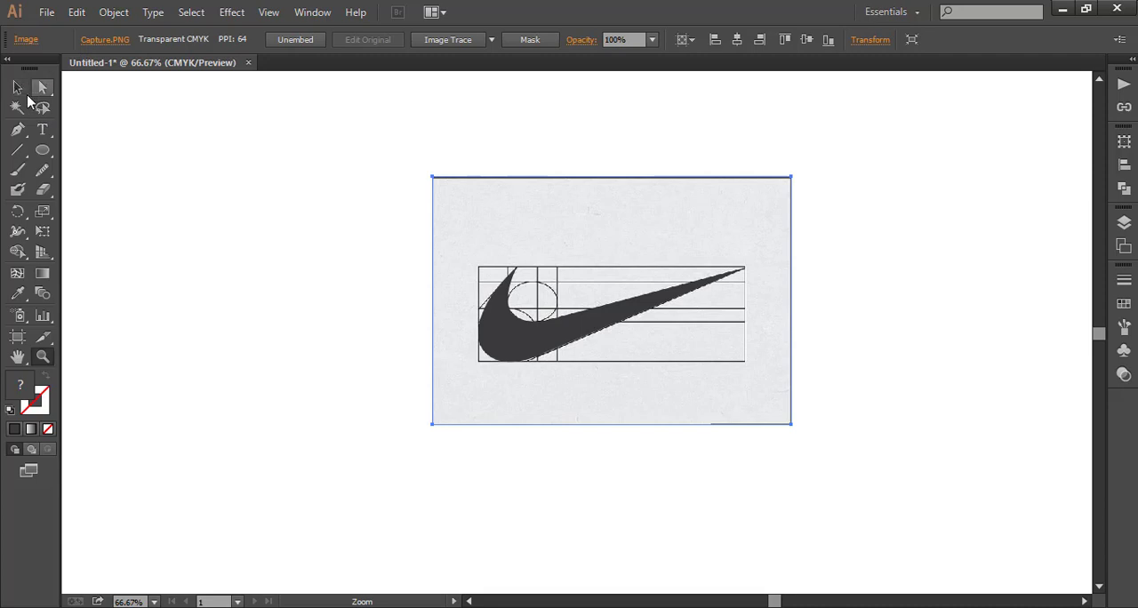
click(17, 88)
click(195, 276)
mouse_move(508, 321)
mouse_down()
mouse_move(249, 388)
mouse_move(158, 348)
mouse_move(173, 358)
mouse_up()
click(421, 396)
drag(498, 358, 590, 358)
drag(213, 359, 281, 359)
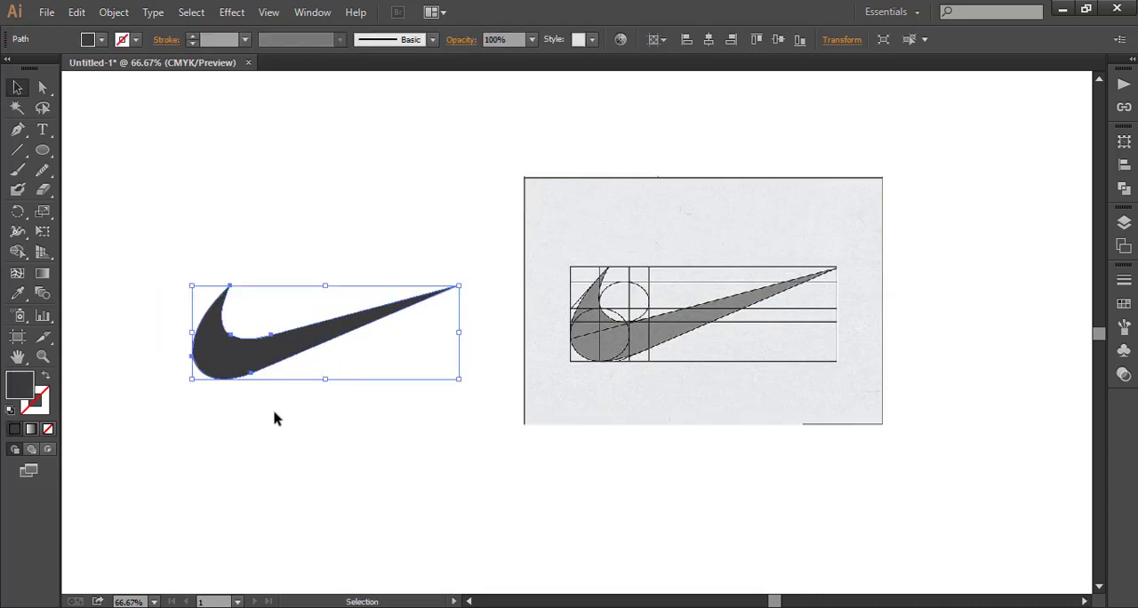
click(275, 419)
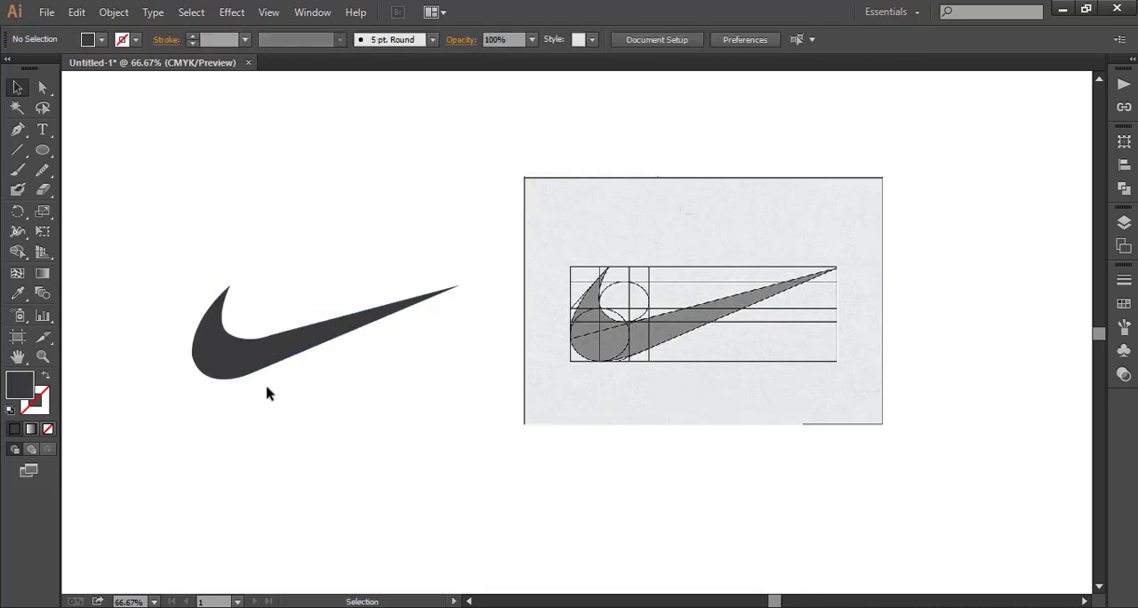
- Smooth the upper edge of the swoosh's tail with the Smooth tool and move the swoosh slightly upward
click(259, 361)
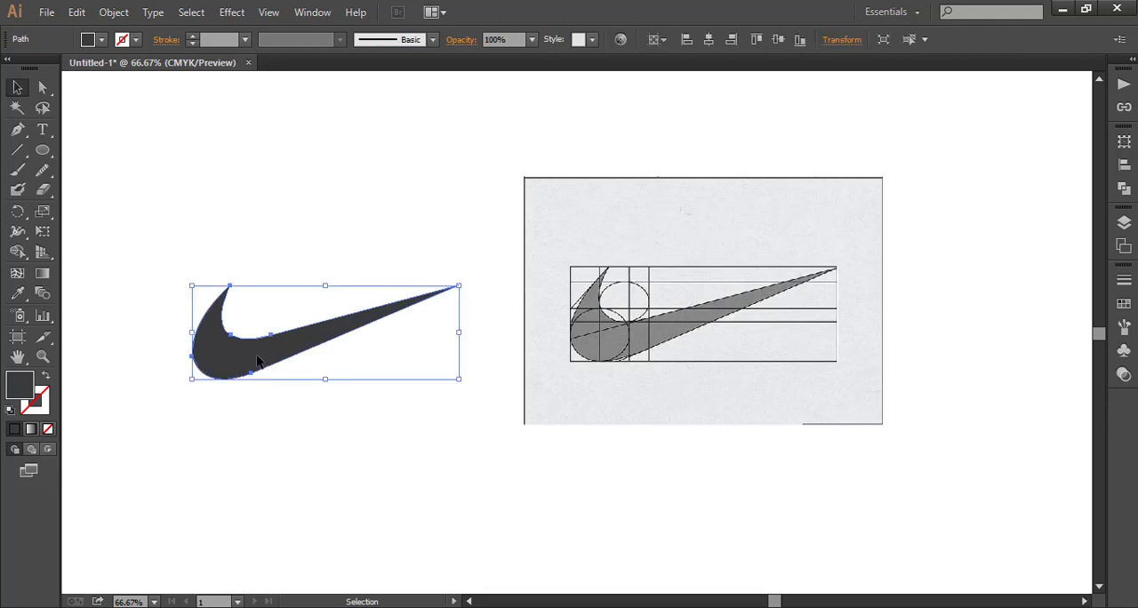
click(42, 169)
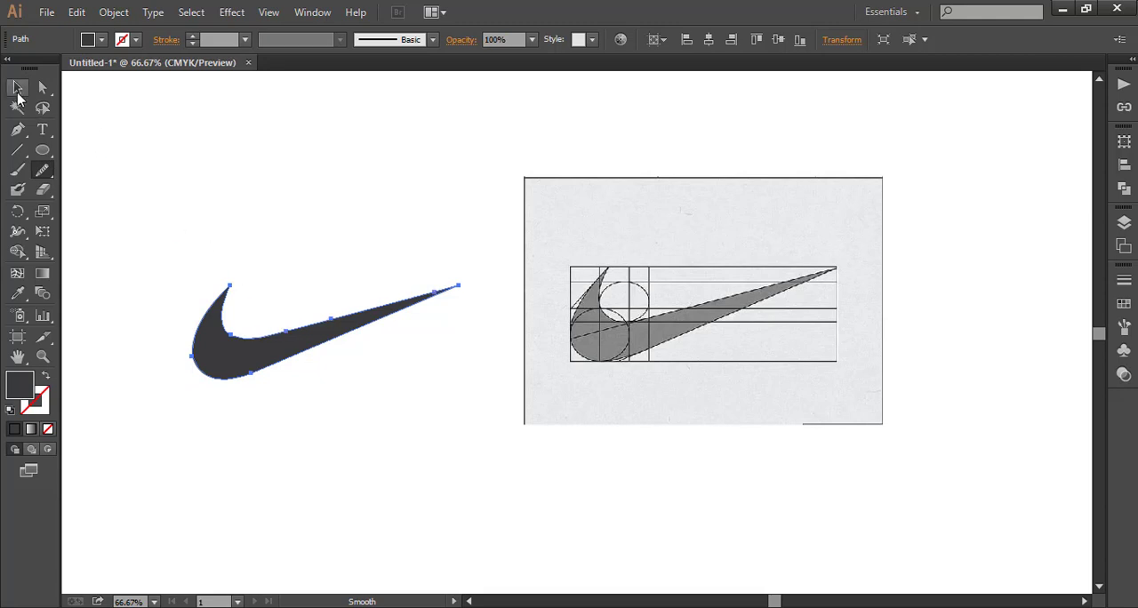
click(16, 88)
click(157, 194)
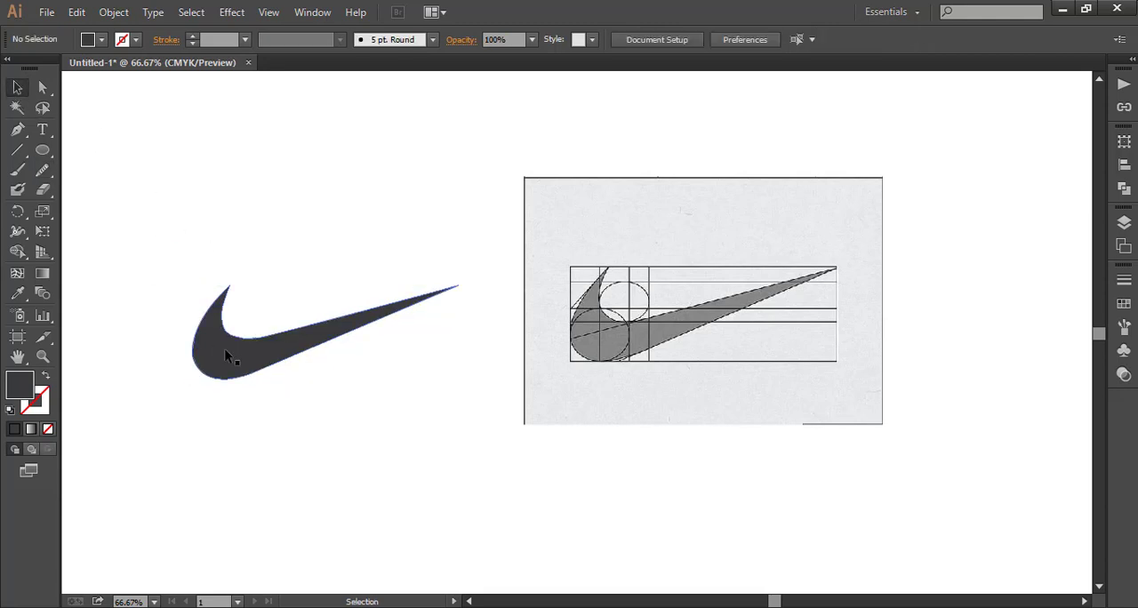
drag(224, 348, 220, 309)
click(225, 410)
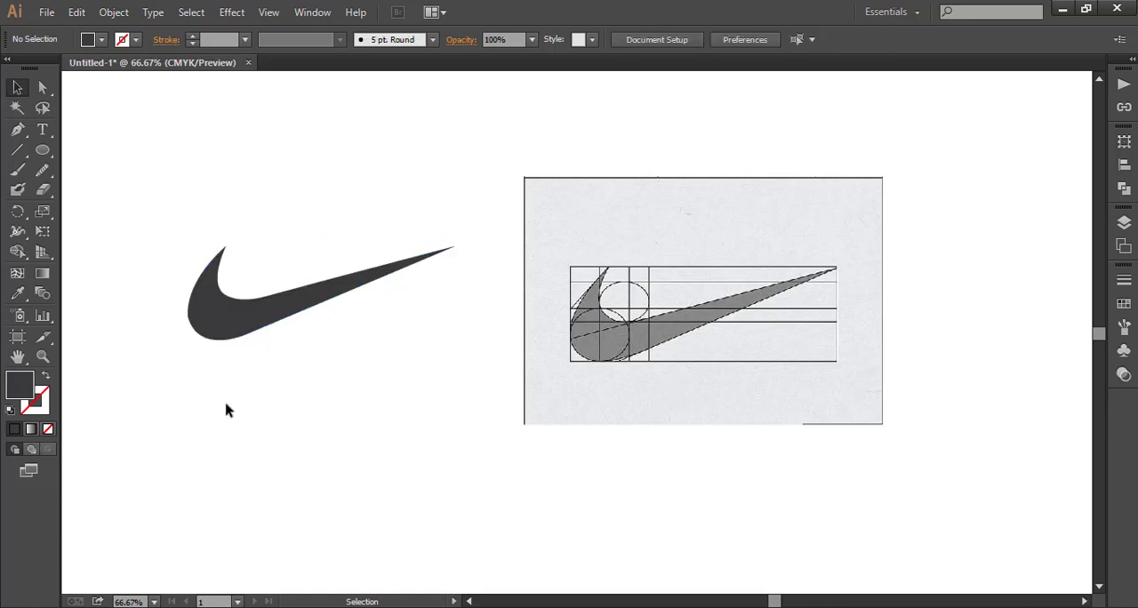
- Add the text NIKE below the swoosh in Futura Bold Condensed Oblique at 39 pt
click(42, 129)
click(272, 432)
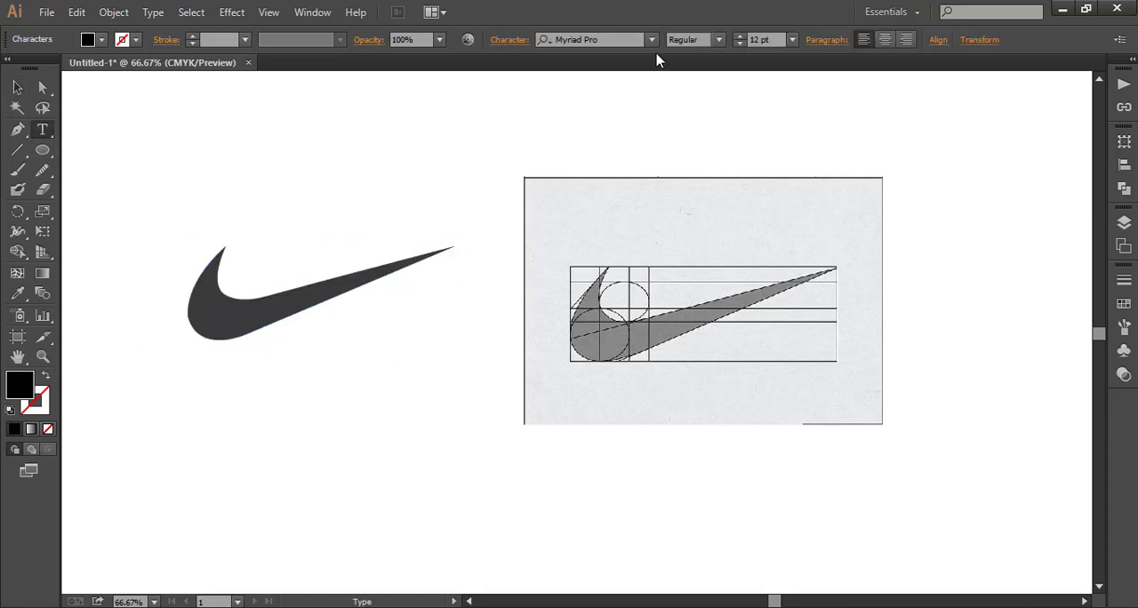
click(654, 40)
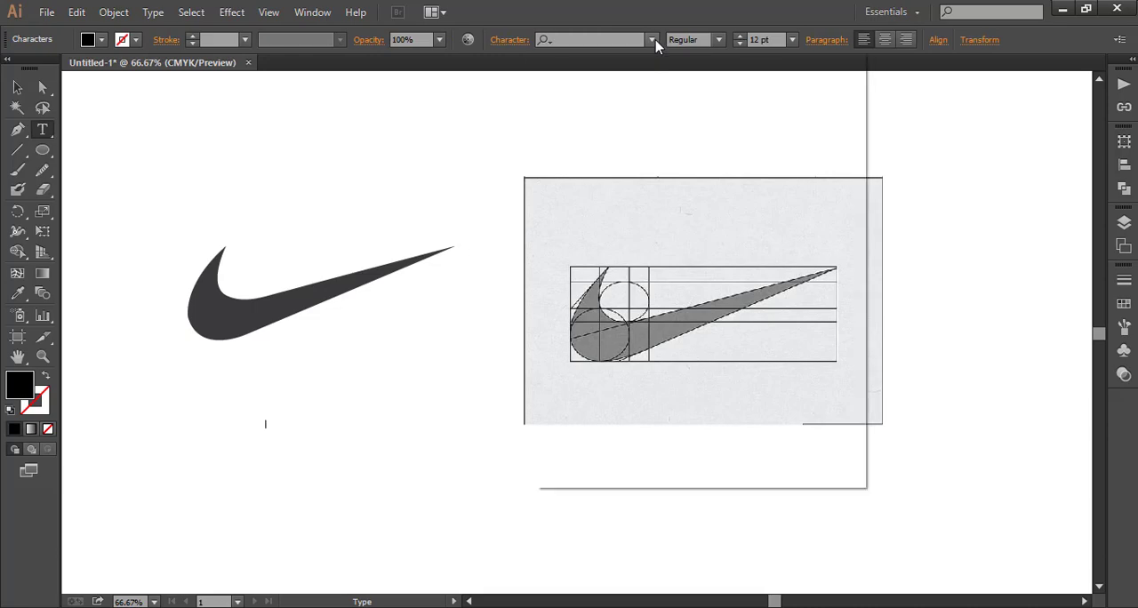
drag(864, 309, 844, 220)
scroll(845, 221, up, 1)
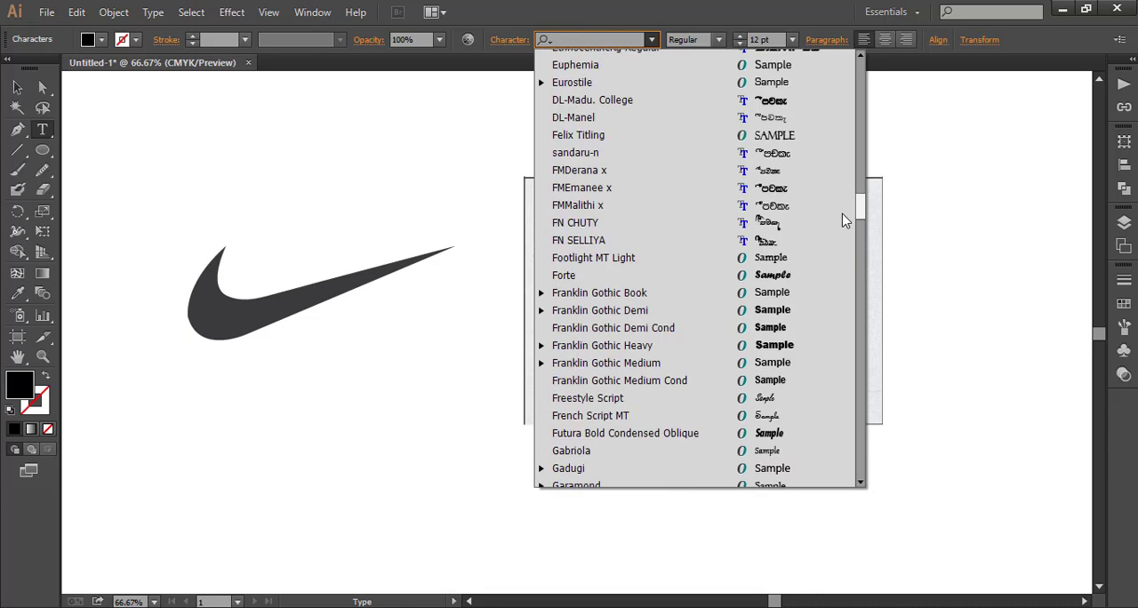
click(636, 433)
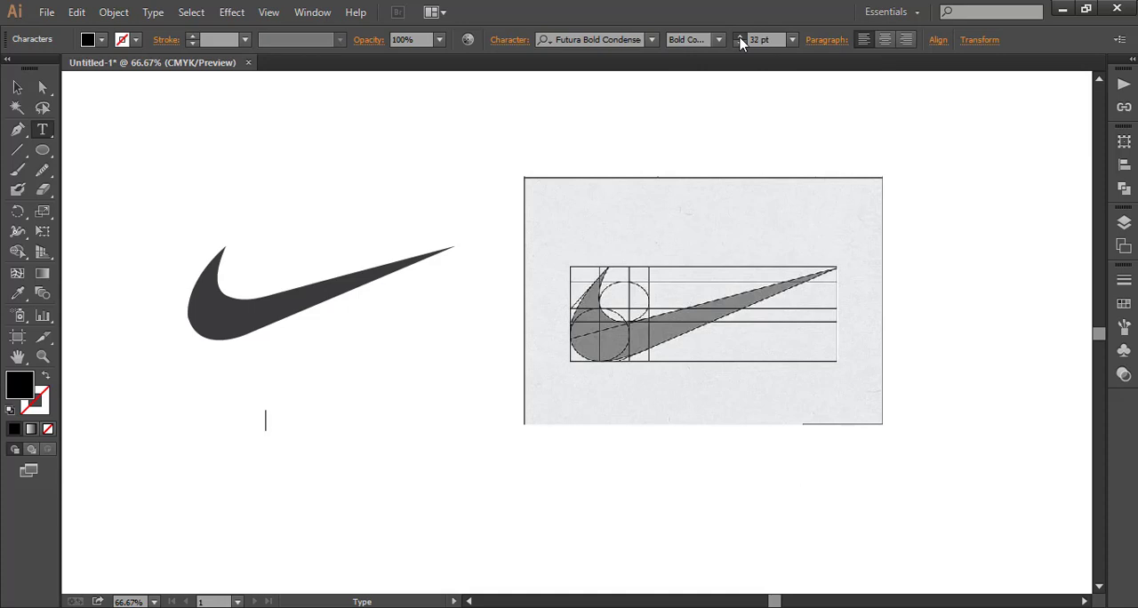
click(17, 87)
click(205, 498)
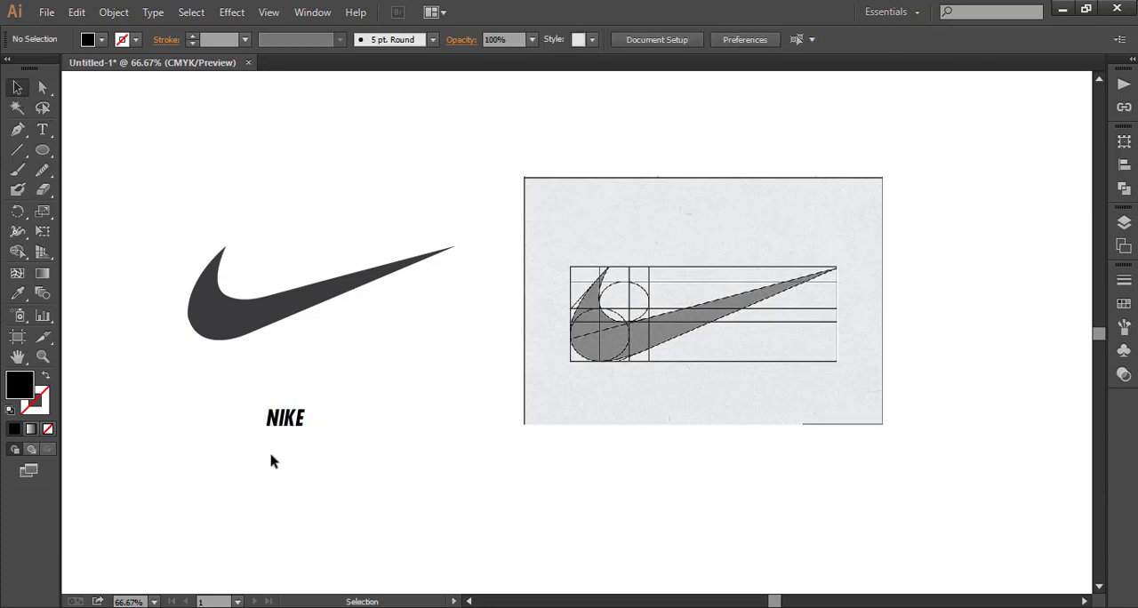
- Enlarge the NIKE text to more than twice its size and place it directly beneath the swoosh's tail
click(284, 422)
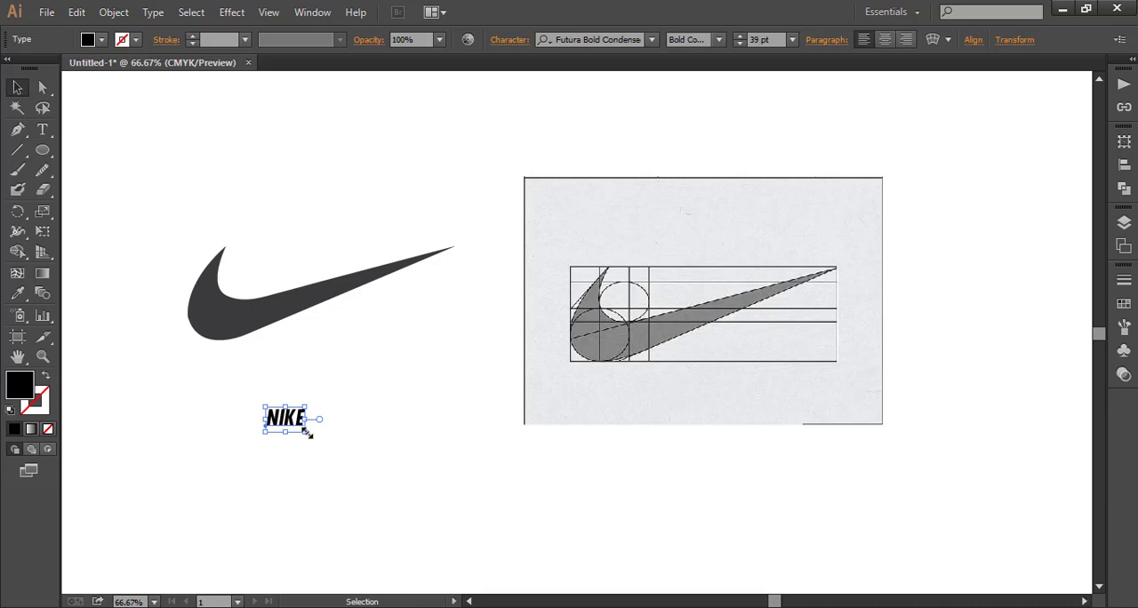
drag(308, 432, 382, 481)
click(317, 449)
drag(311, 447, 352, 359)
click(388, 453)
click(347, 427)
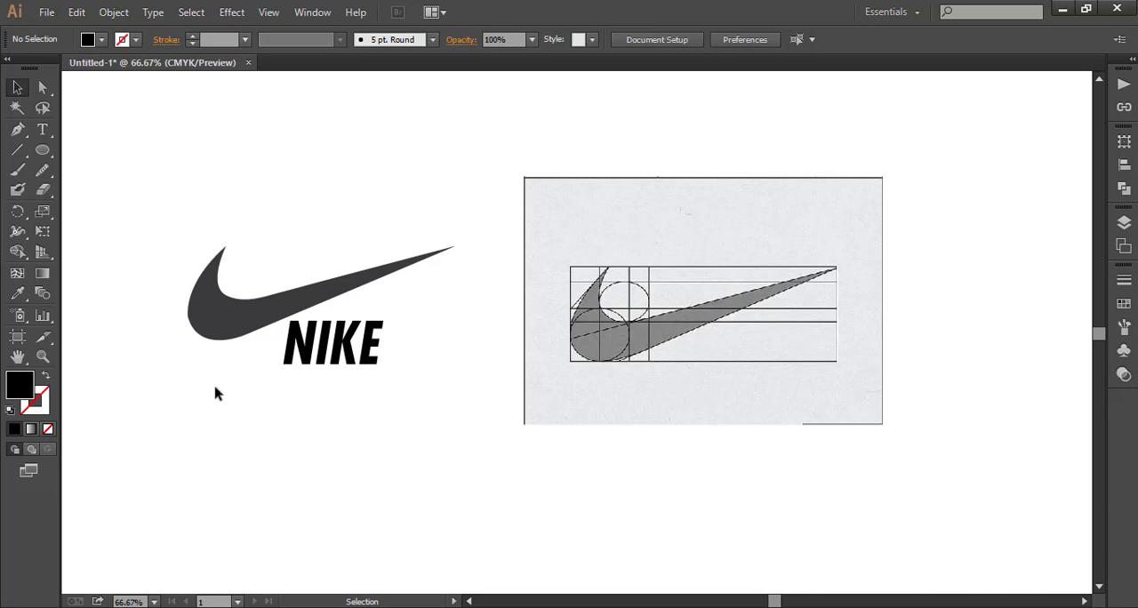
- Smooth the lower-left curve of the swoosh with the Smooth tool
click(211, 331)
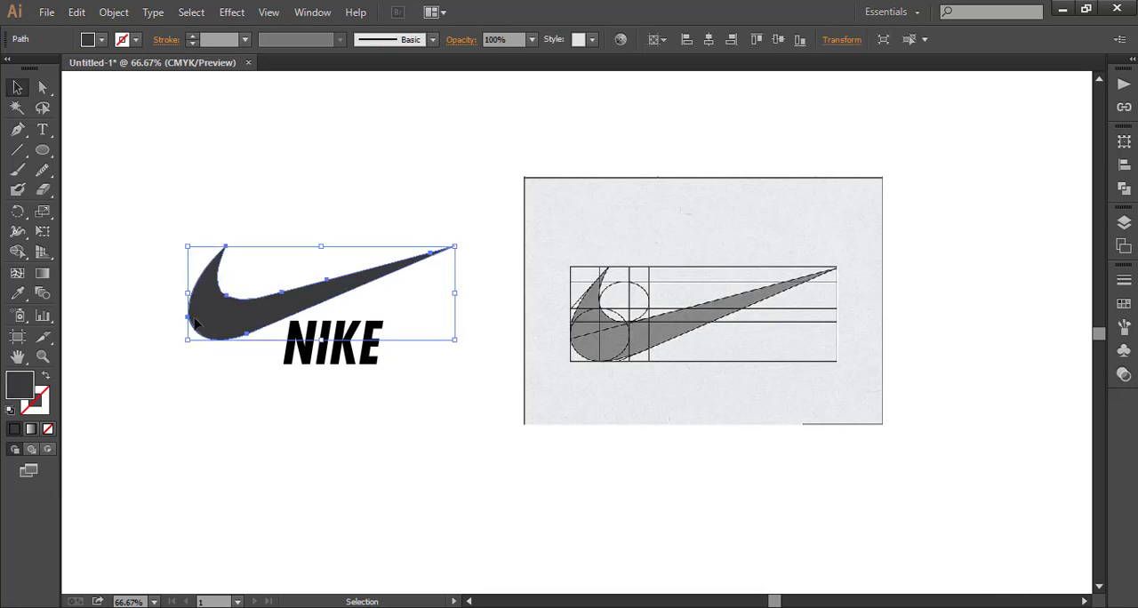
click(40, 170)
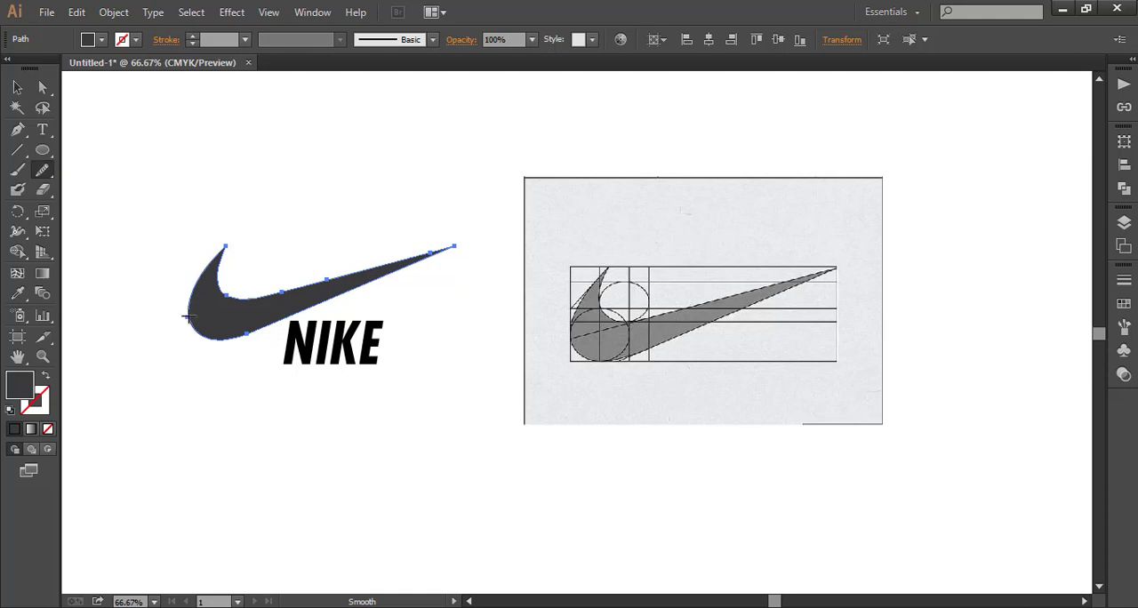
click(17, 87)
click(100, 210)
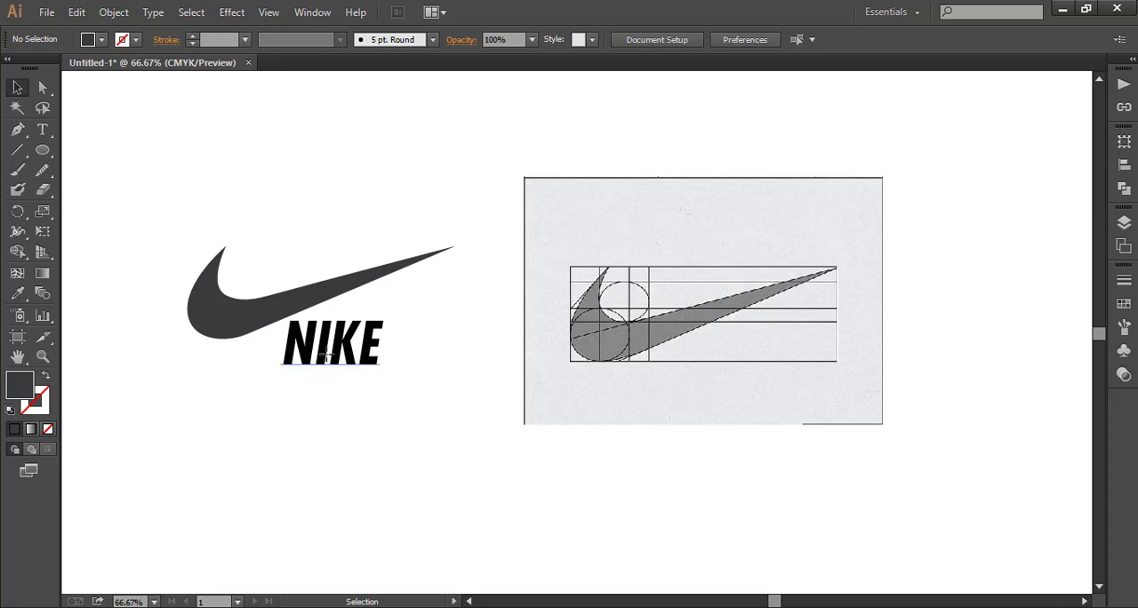
- Nudge the NIKE text slightly to the right and move the reference image farther away from the logo
drag(326, 355, 334, 356)
click(596, 519)
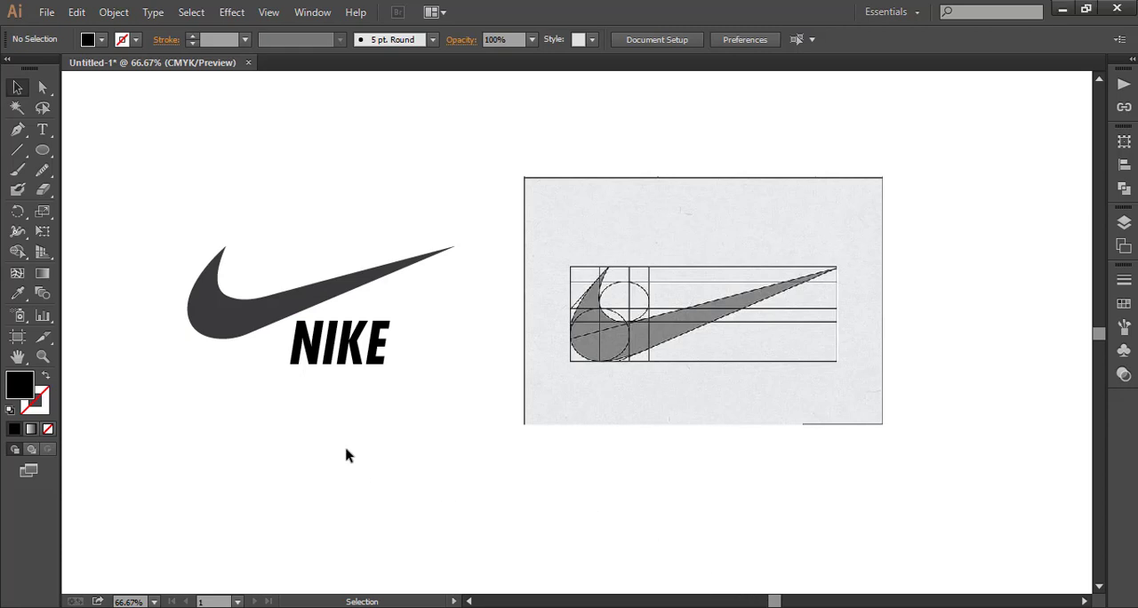
drag(585, 366, 642, 360)
click(520, 433)
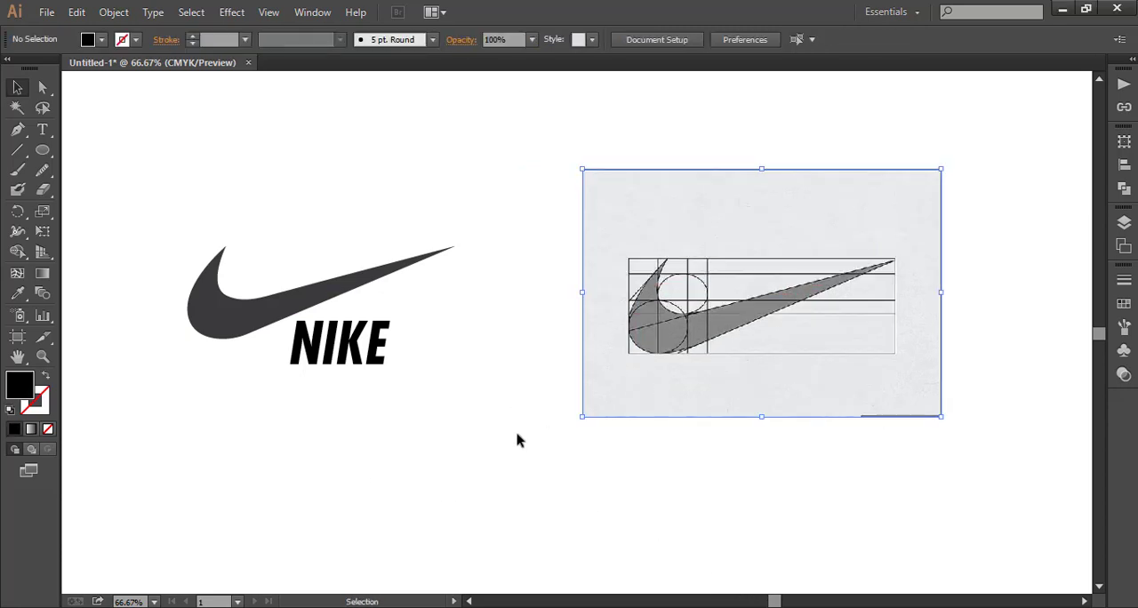
- Try a black fill on the swoosh, and set its fill back to the dark gray swatch
click(235, 322)
click(101, 40)
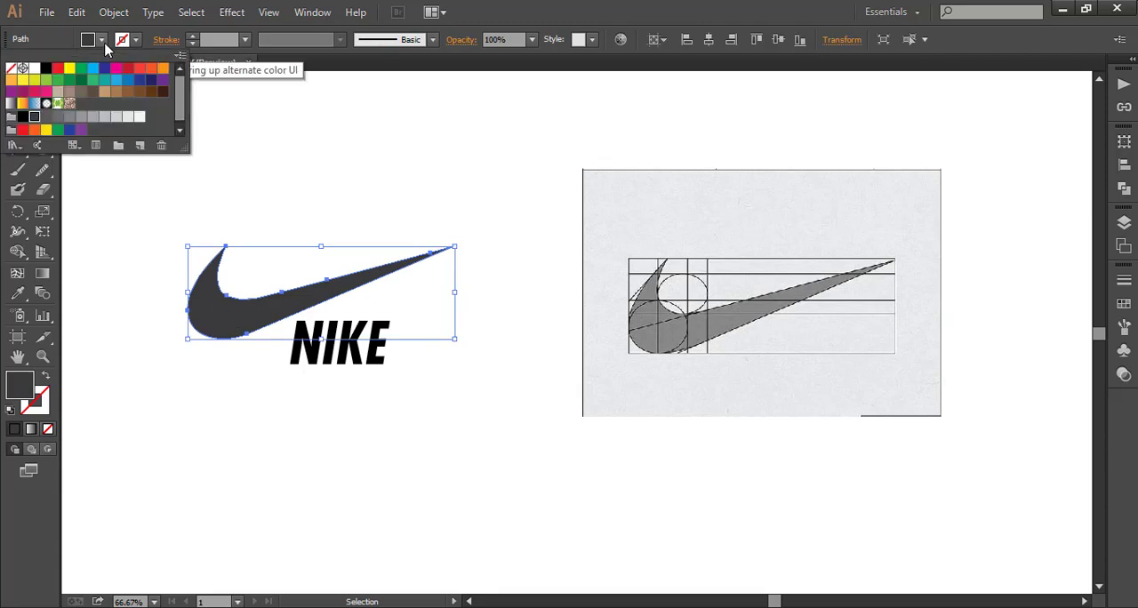
click(23, 117)
click(32, 116)
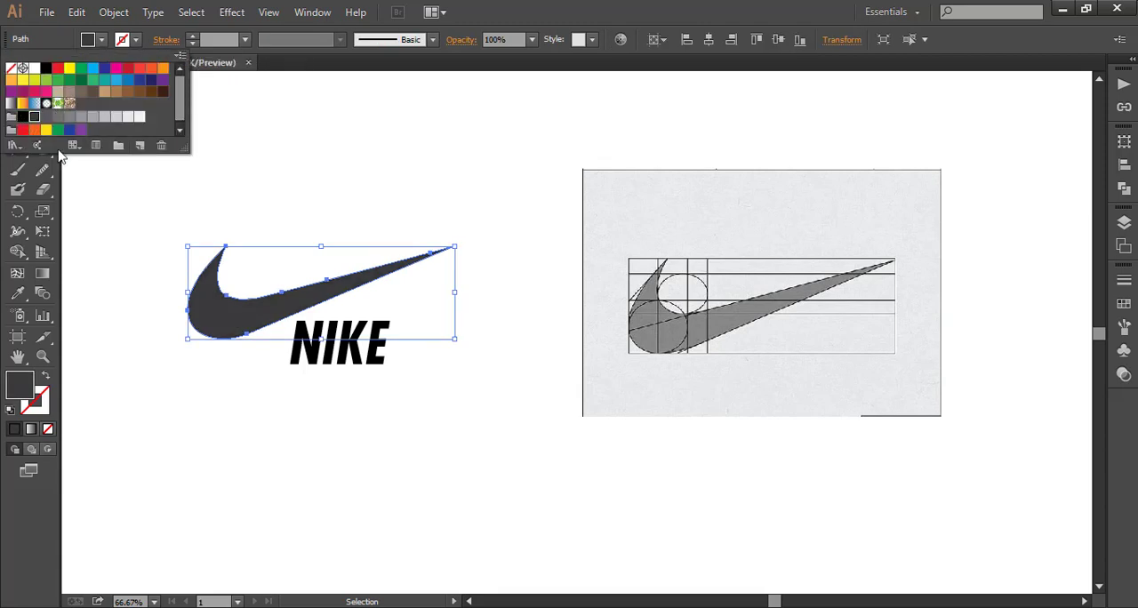
click(128, 284)
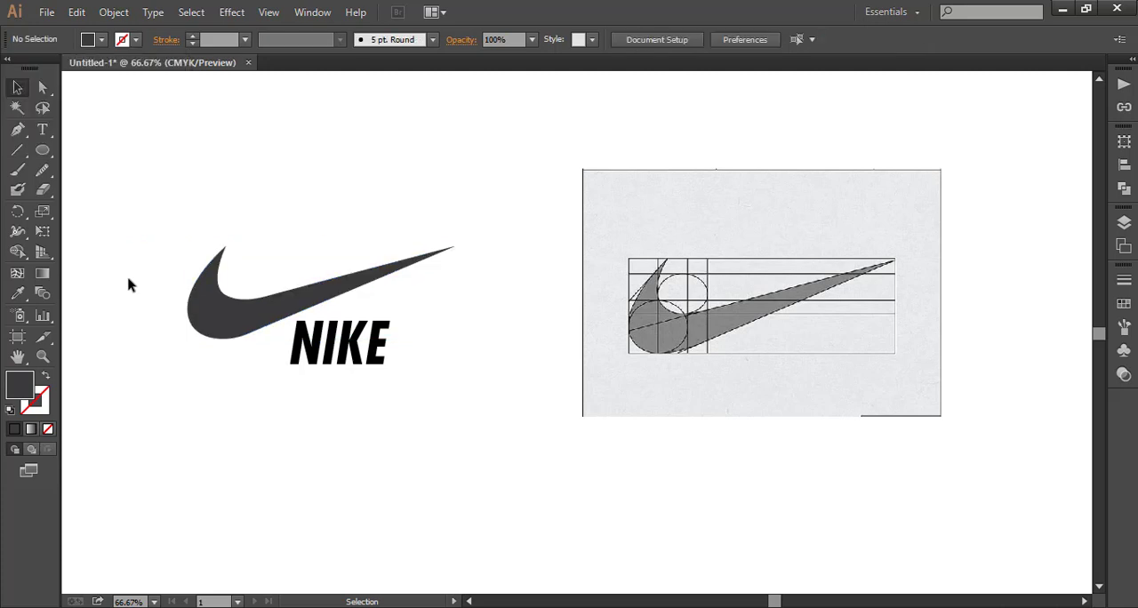
- Move the reference image up and to the right, and group the swoosh with the NIKE text
drag(662, 346, 785, 276)
drag(170, 244, 373, 391)
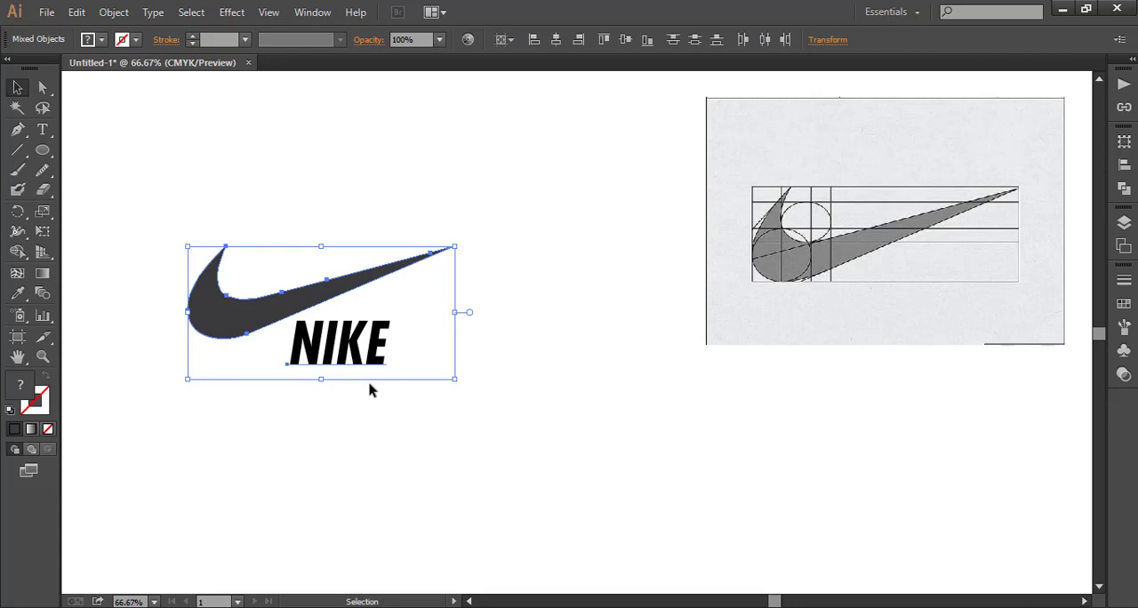
right_click(238, 327)
click(267, 396)
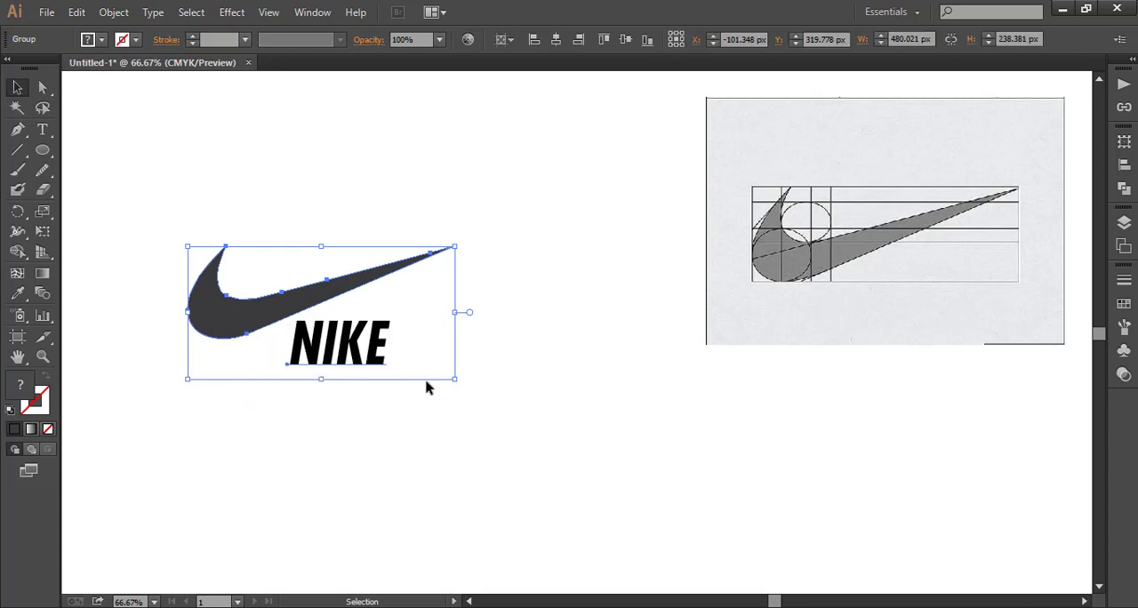
- Scale the grouped logo up to about 768 by 381 px and reposition it left of the reference image
drag(453, 380, 535, 419)
drag(218, 318, 307, 299)
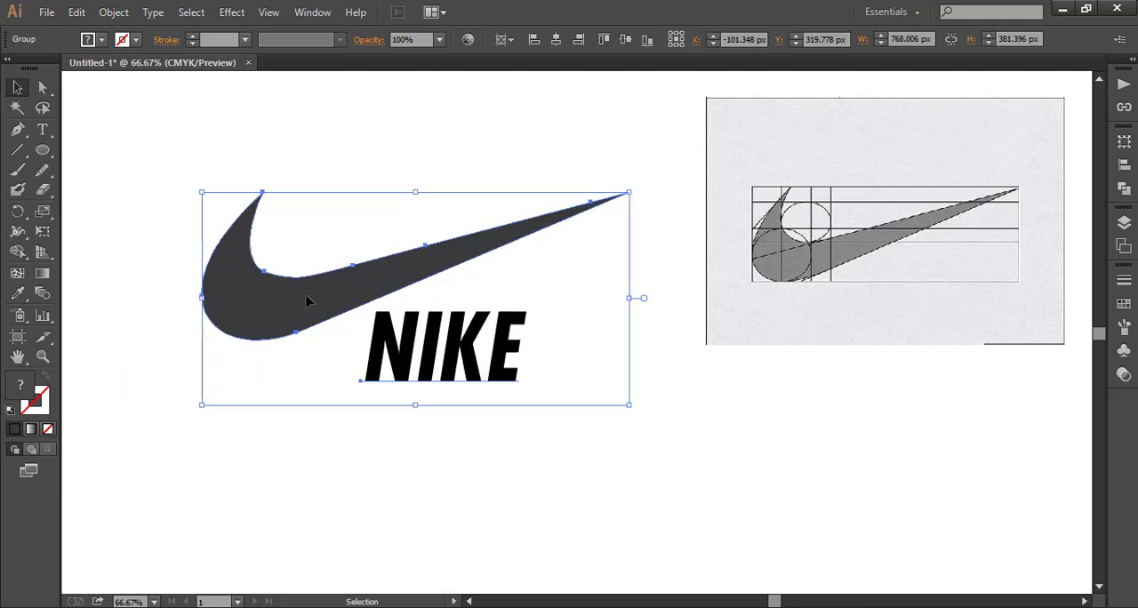
click(630, 481)
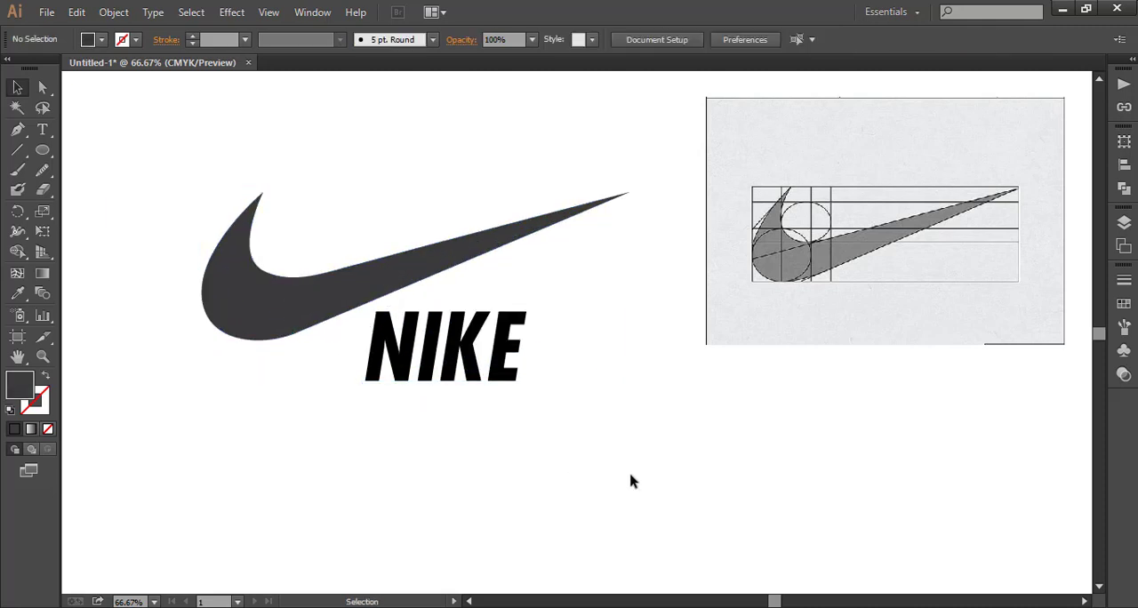